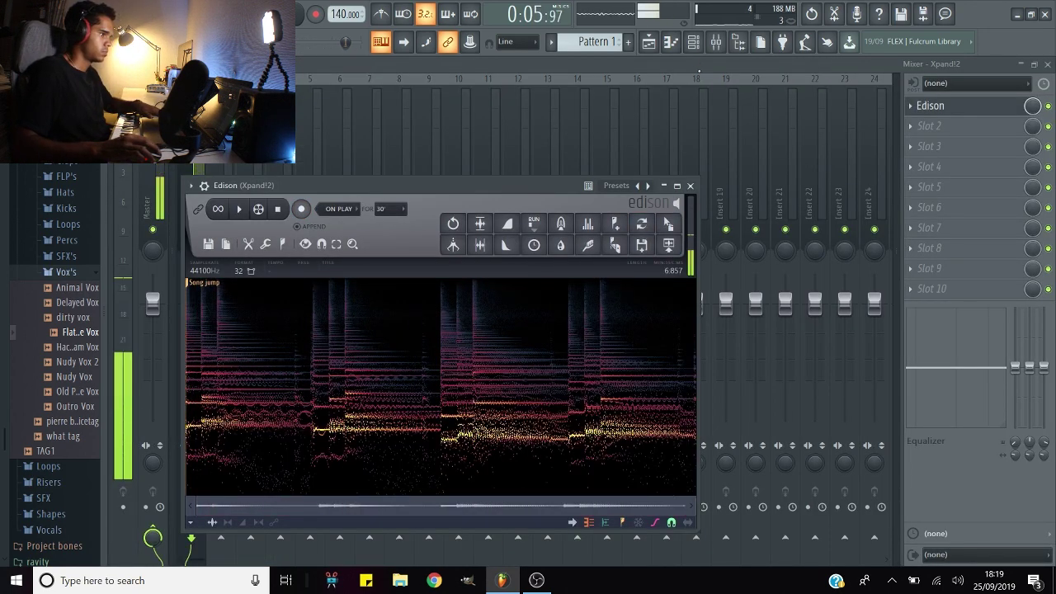
Step: Show the Playlist with the recorded Edison audio clip at the start of the arrangement
{"action": "left_click", "coordinate": [652, 45]}
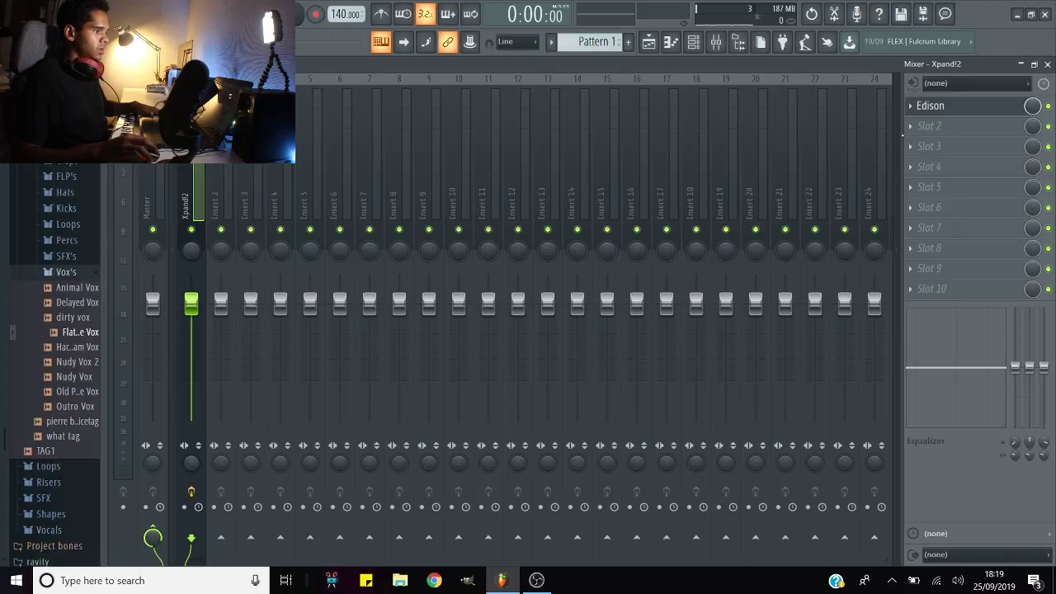
Step: Open the Channel rack (F6) listing Sampler, Xpand!2 and the recorded audio channel
{"action": "key", "text": "F6"}
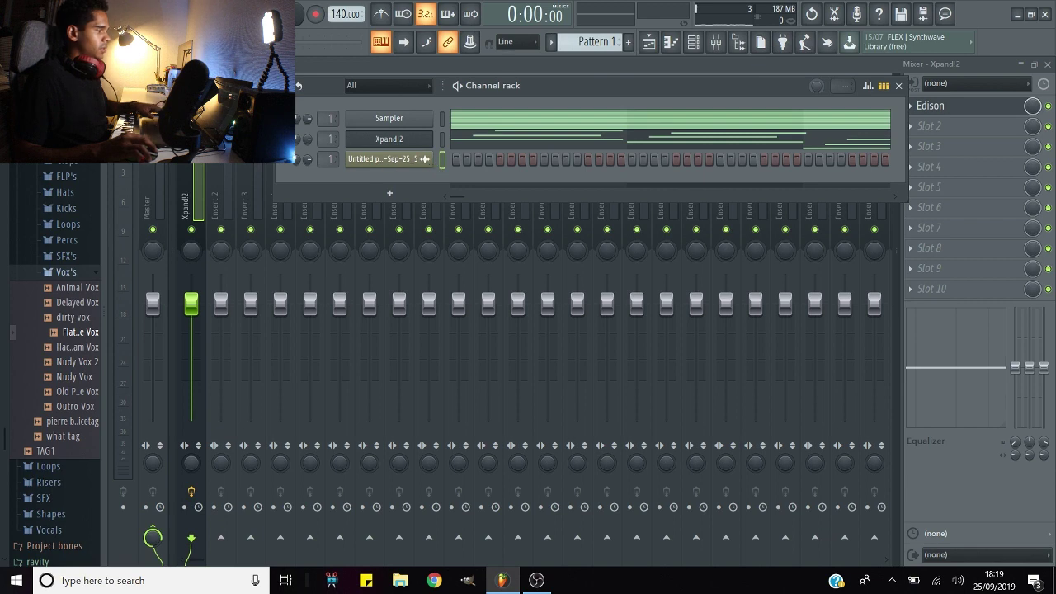
Step: Add a Fruity Slicer channel and load the recorded melody sample into it
{"action": "left_click", "coordinate": [391, 194]}
{"action": "left_click", "coordinate": [415, 198]}
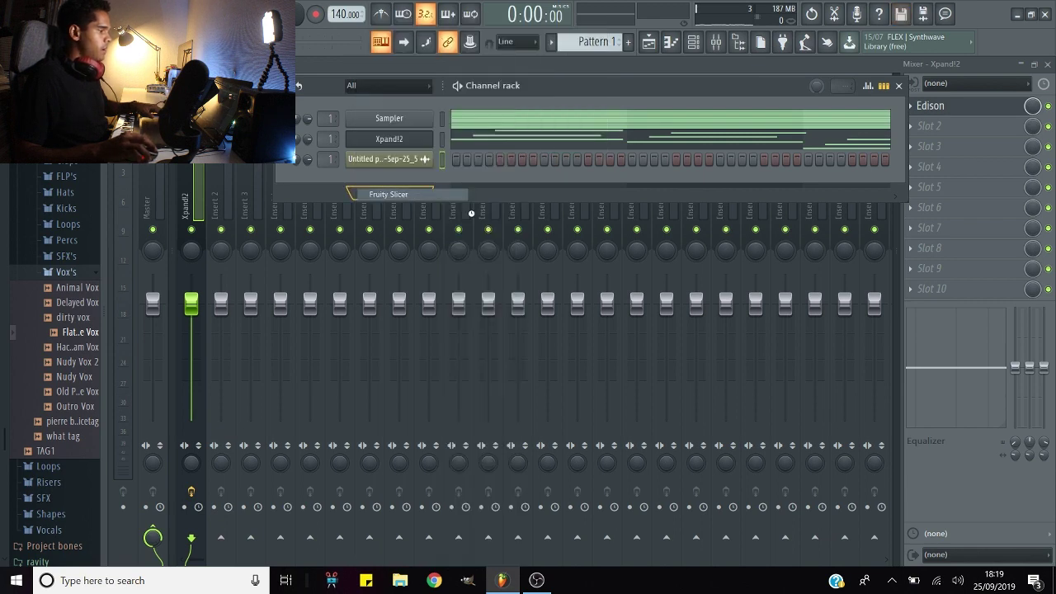
{"action": "left_click", "coordinate": [400, 160]}
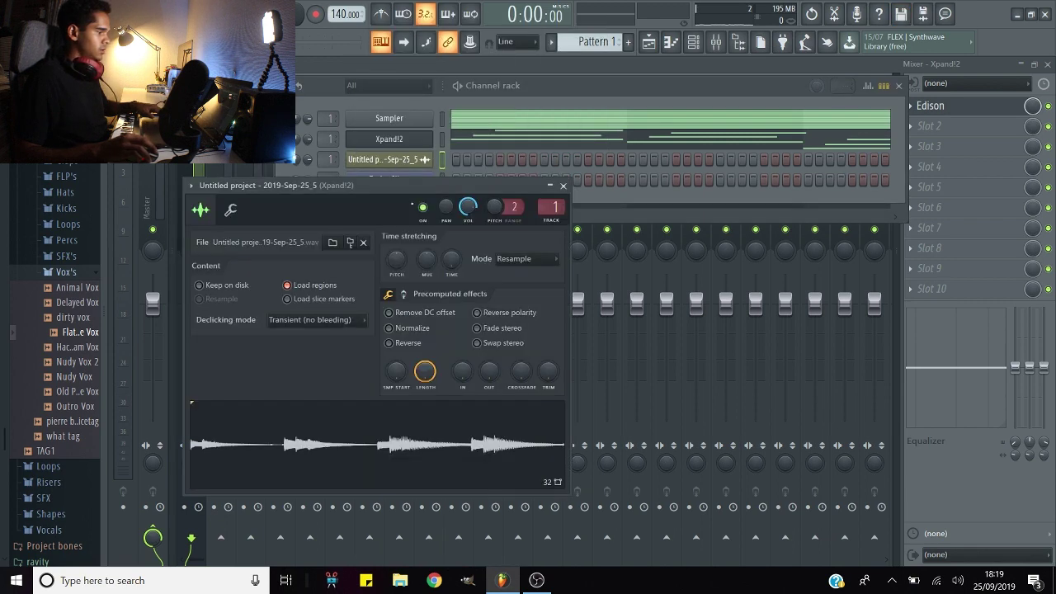
{"action": "left_click_drag", "start_coordinate": [453, 178], "coordinate": [428, 242]}
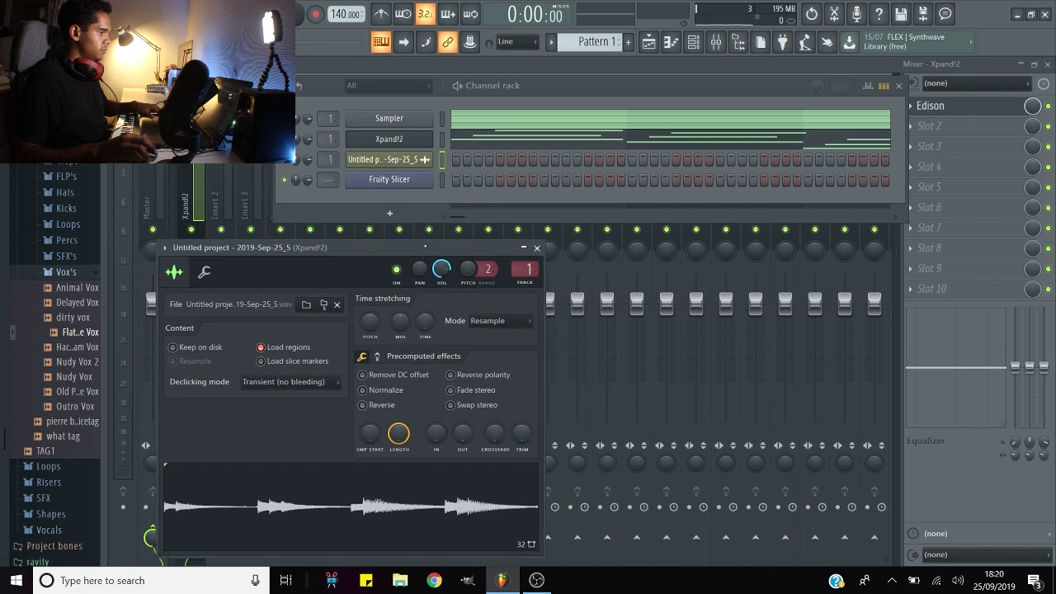
{"action": "left_click_drag", "start_coordinate": [346, 504], "coordinate": [299, 319]}
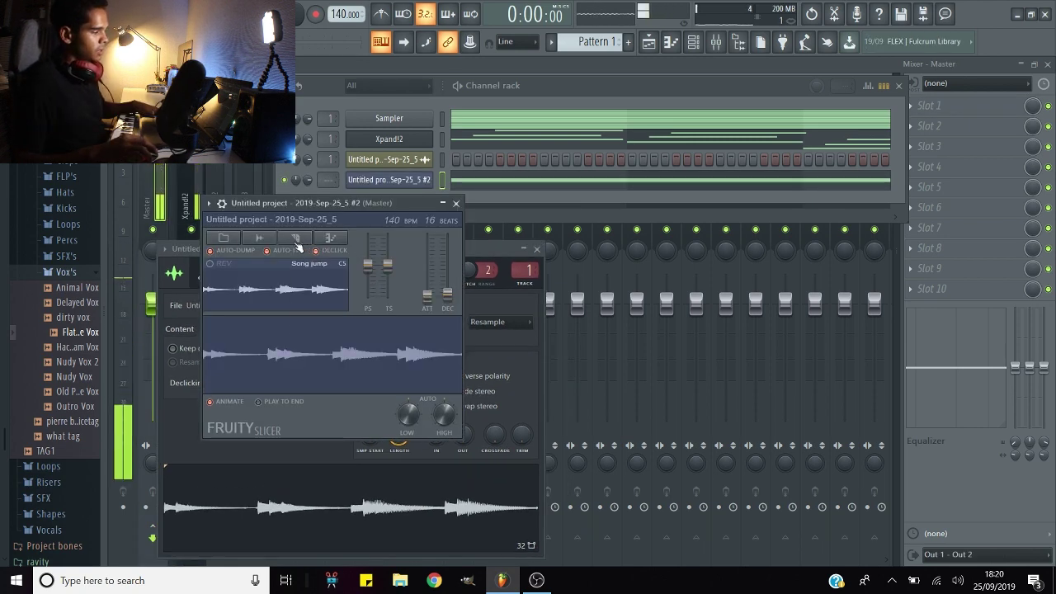
Step: Slice the melody on every beat and play the project to hear it
{"action": "left_click", "coordinate": [300, 241]}
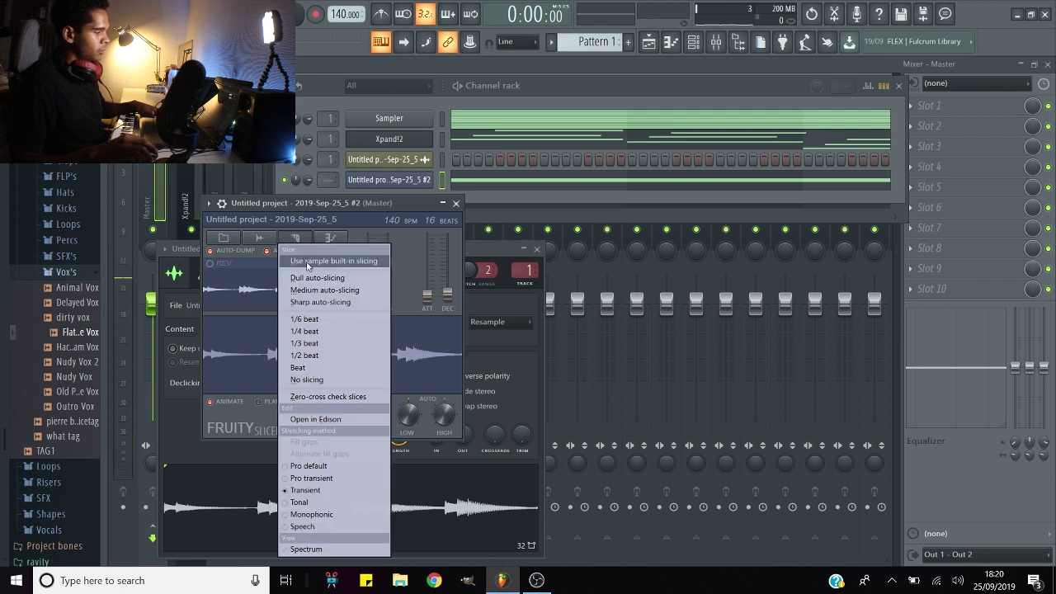
{"action": "left_click", "coordinate": [306, 368]}
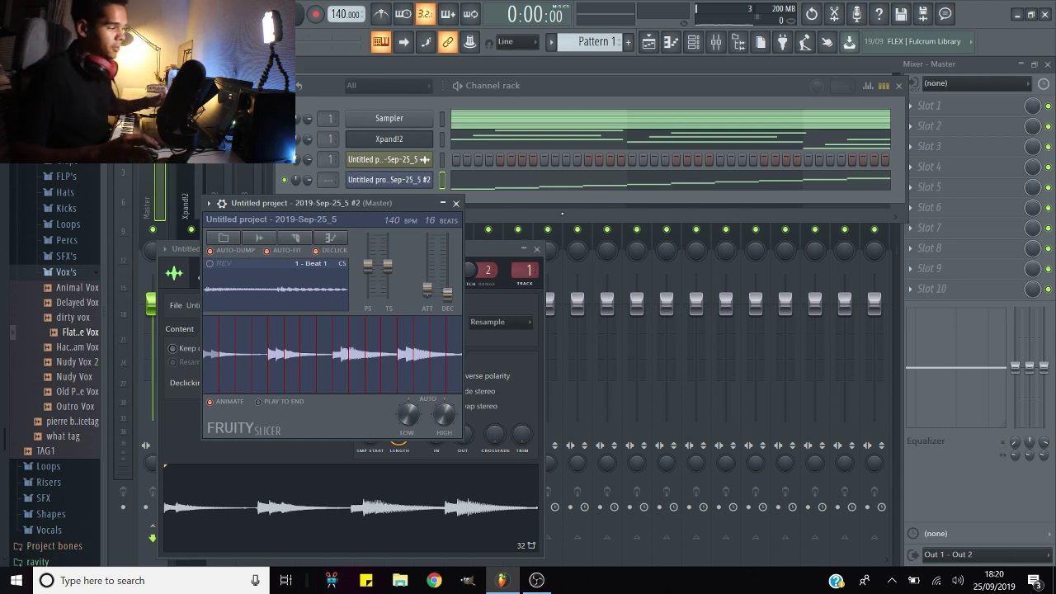
{"action": "key", "text": "F5"}
{"action": "key", "text": "space"}
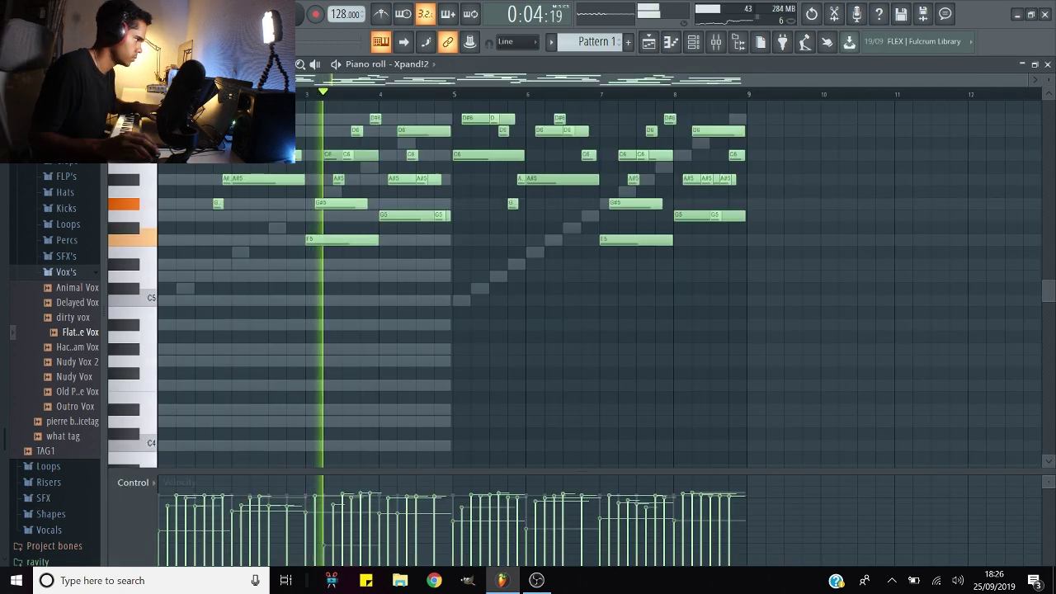
Step: Bring up the channel rack over the Xpand!2 piano roll and stop playback
{"action": "scroll", "coordinate": [247, 235], "scroll_direction": "up", "scroll_amount": 4}
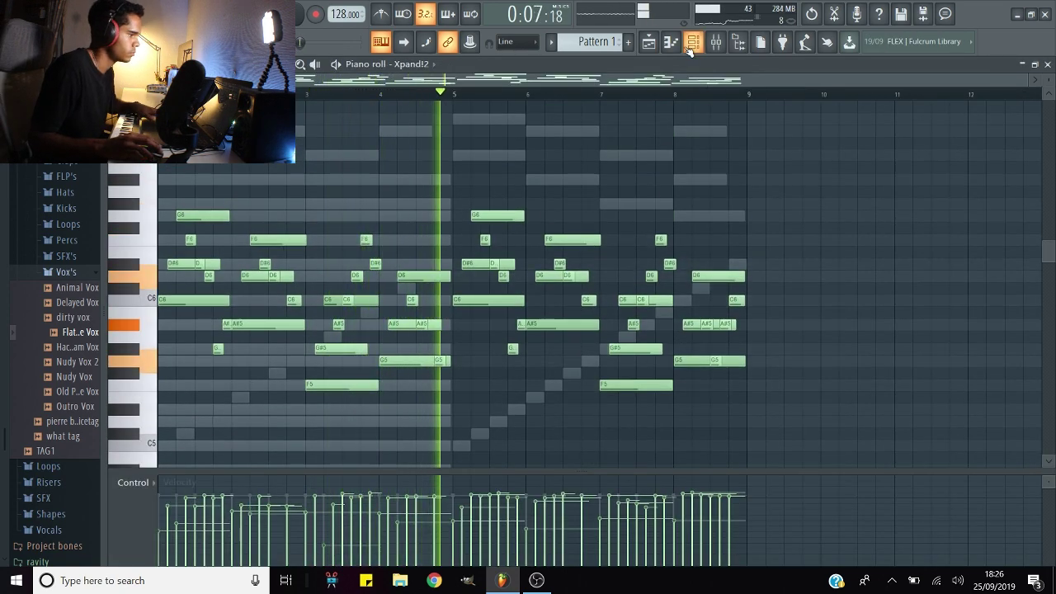
{"action": "key", "text": "F6"}
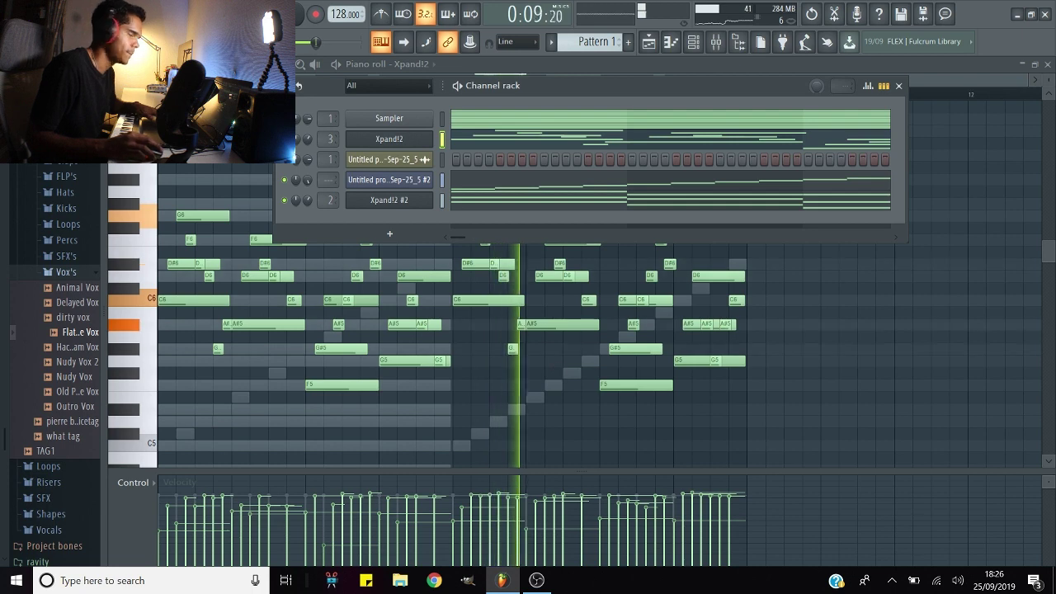
{"action": "key", "text": "space"}
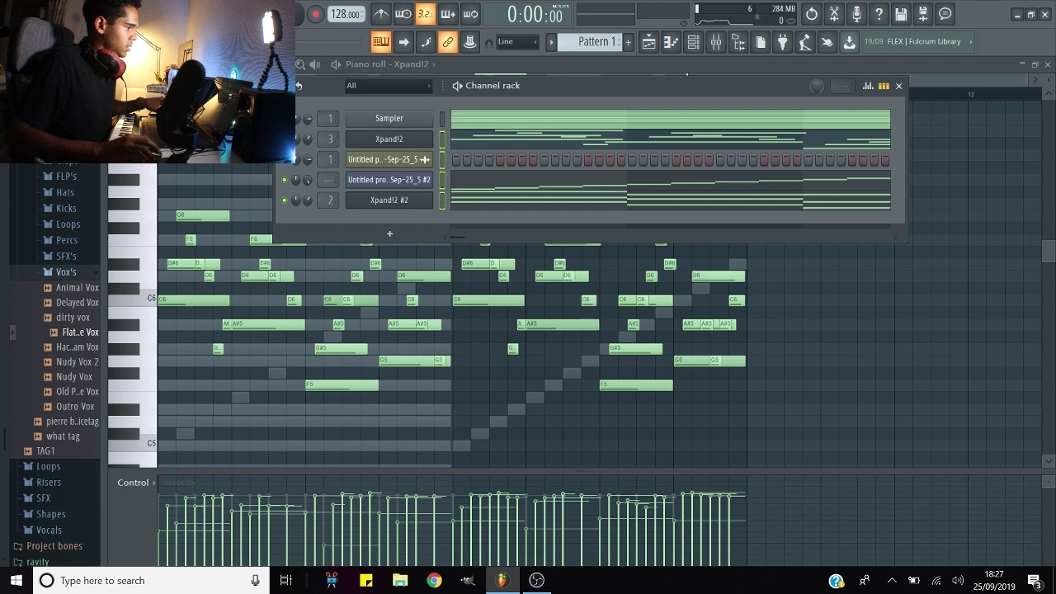
Step: Open the Mixer and check the Xpand!2 track's routing options
{"action": "left_click", "coordinate": [718, 41]}
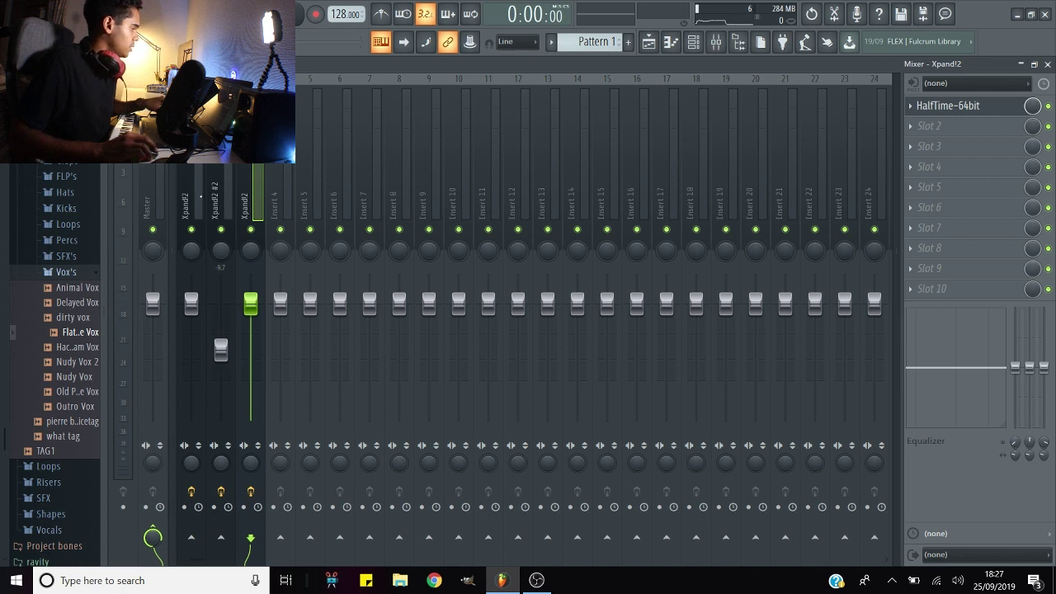
{"action": "right_click", "coordinate": [205, 197]}
{"action": "mouse_move", "coordinate": [244, 192]}
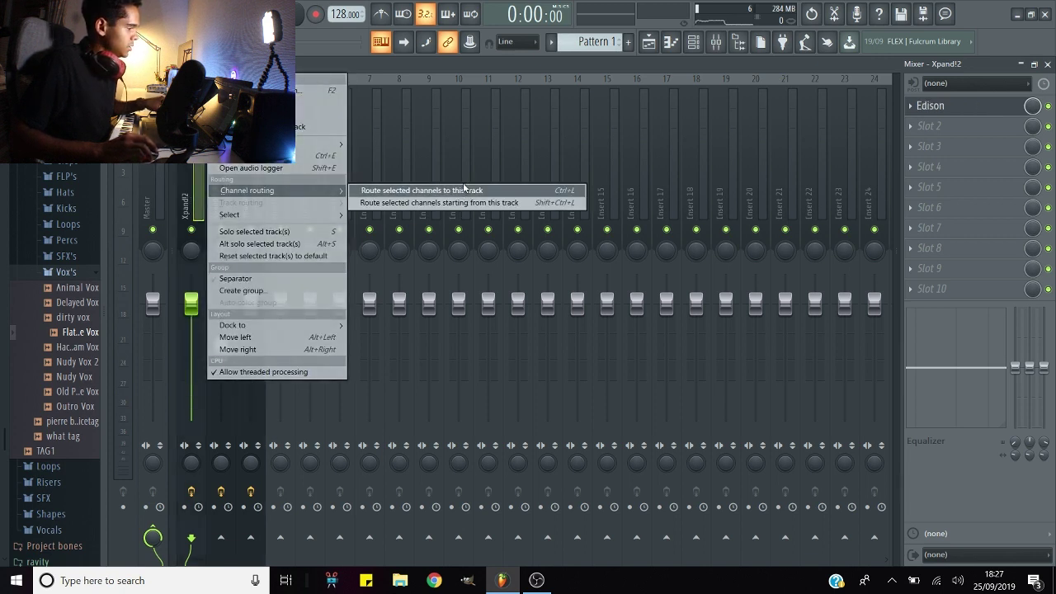
{"action": "left_click", "coordinate": [528, 62]}
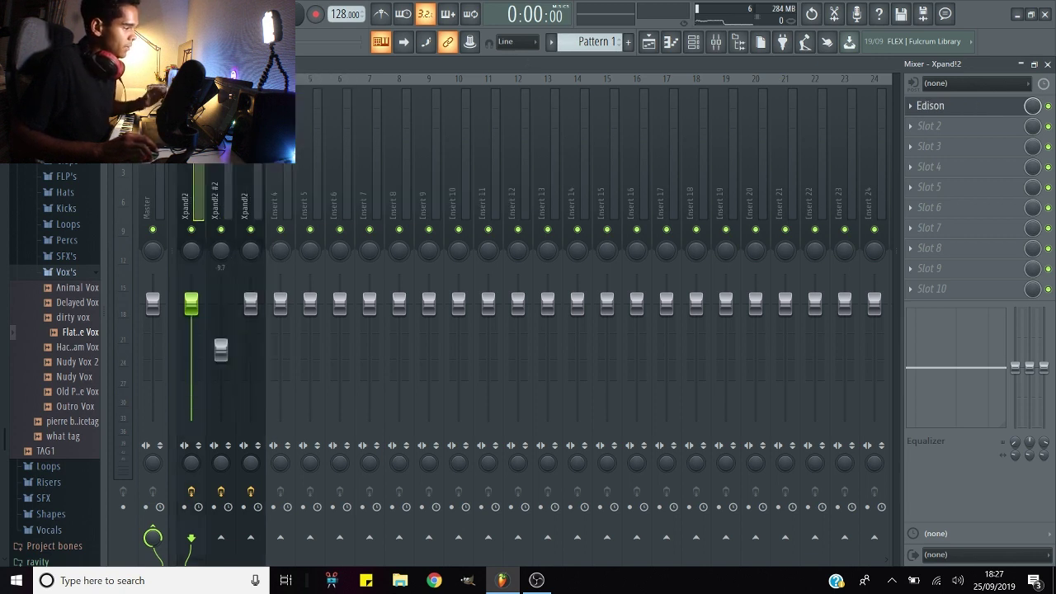
Step: Select the slicer channel and step through the empty mixer inserts, ending on Insert 5
{"action": "left_click", "coordinate": [693, 44]}
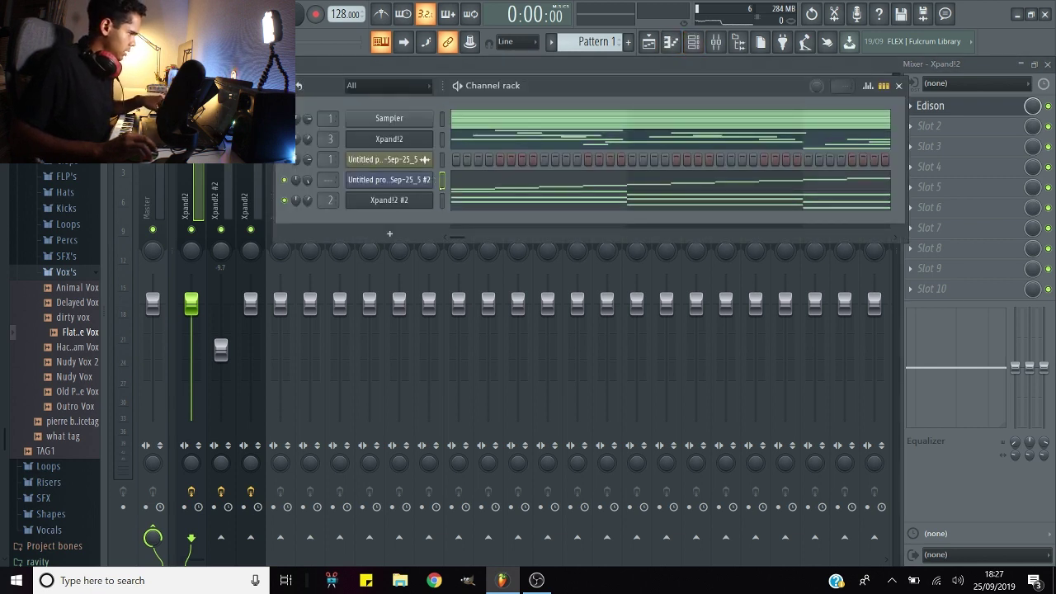
{"action": "left_click", "coordinate": [224, 198]}
{"action": "left_click", "coordinate": [280, 198]}
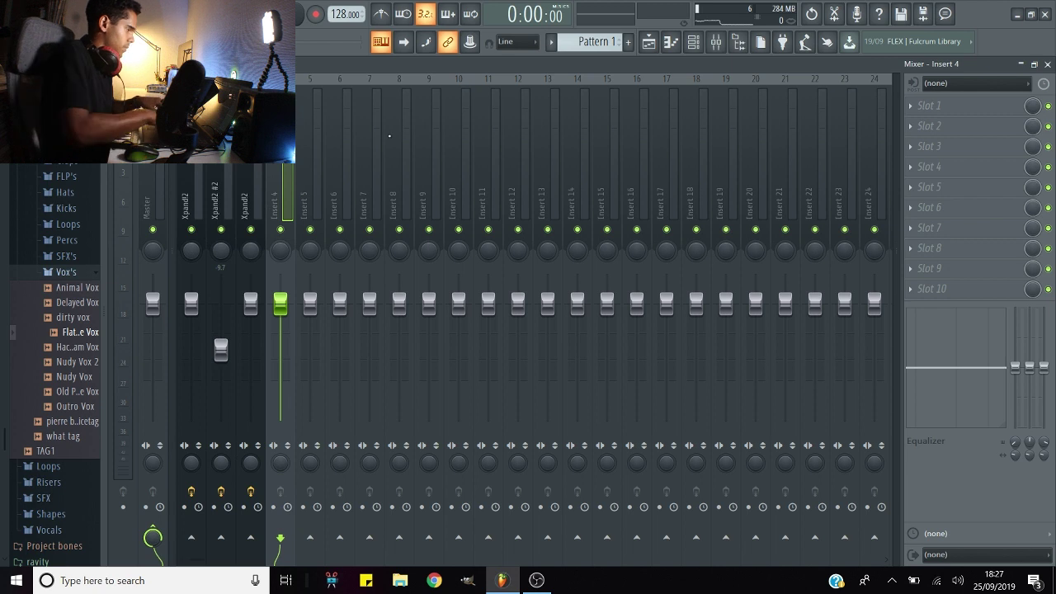
{"action": "left_click", "coordinate": [320, 191]}
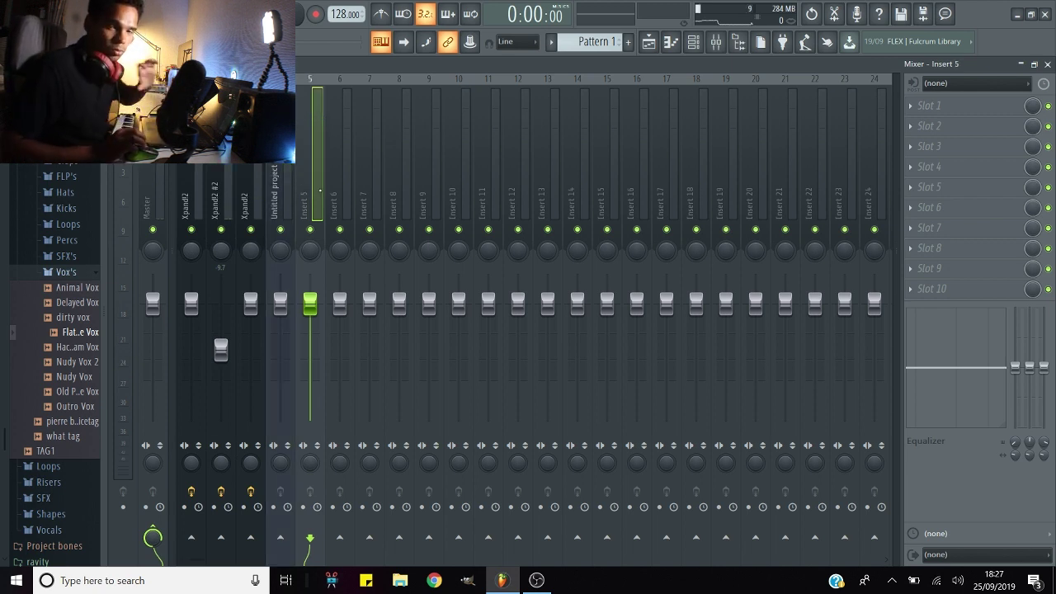
{"action": "key", "text": "Left"}
{"action": "key", "text": "Left"}
{"action": "key", "text": "Left"}
{"action": "key", "text": "Left"}
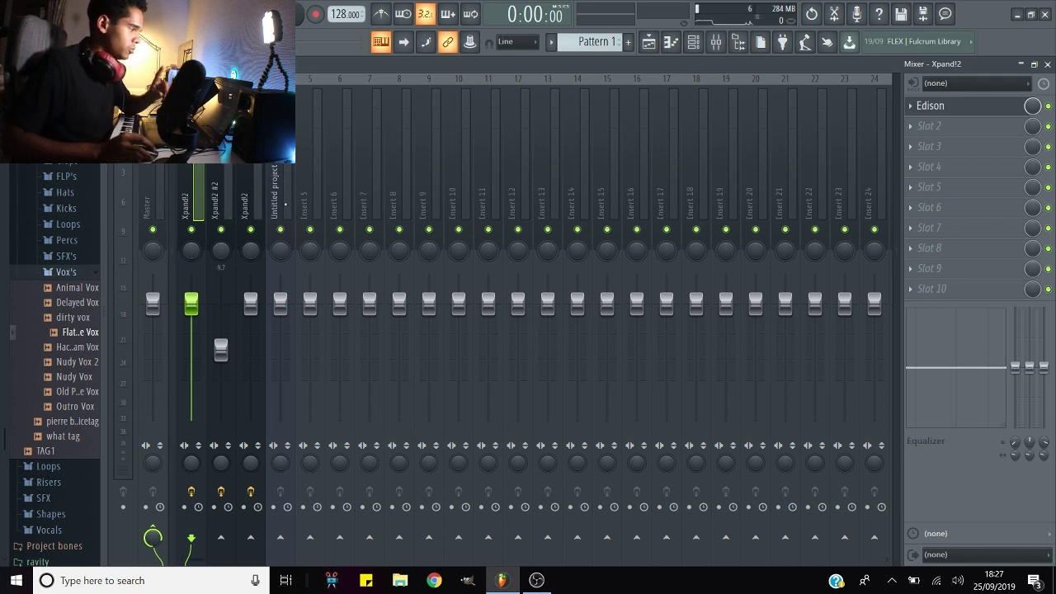
{"action": "left_click", "coordinate": [296, 196]}
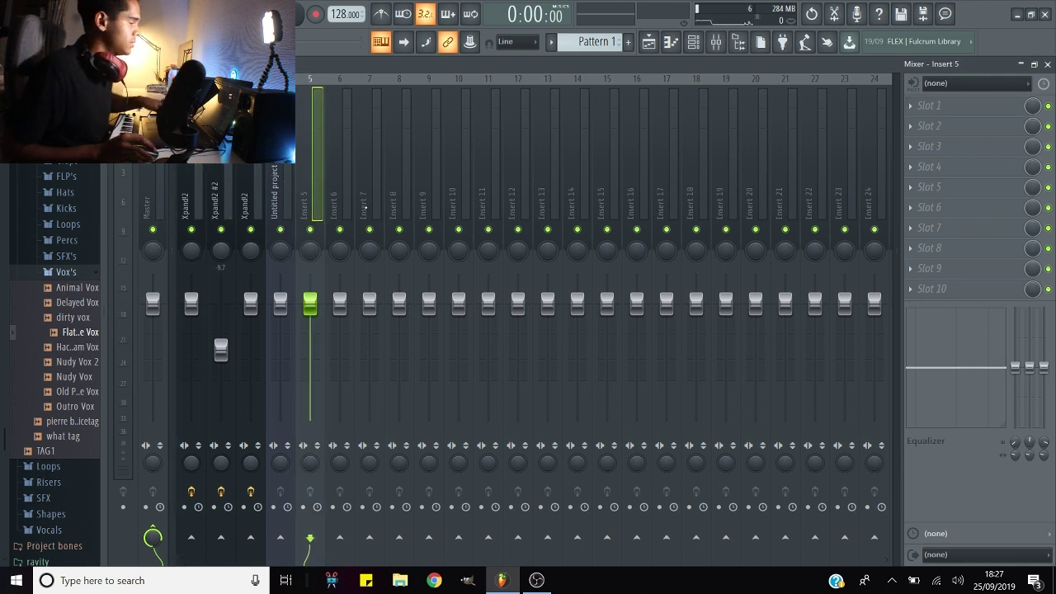
{"action": "left_click", "coordinate": [197, 207]}
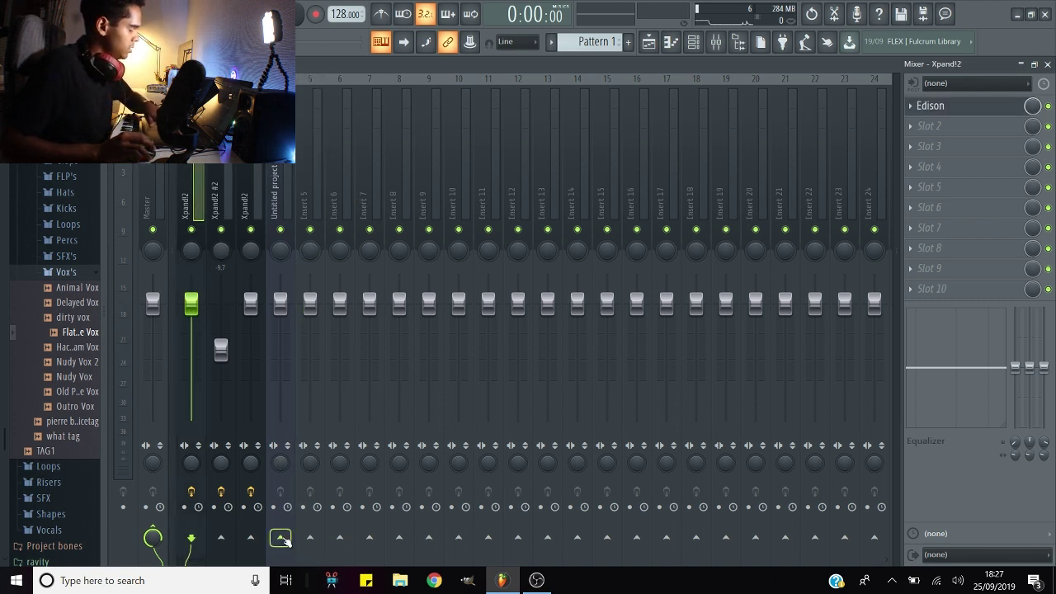
{"action": "left_click", "coordinate": [304, 192]}
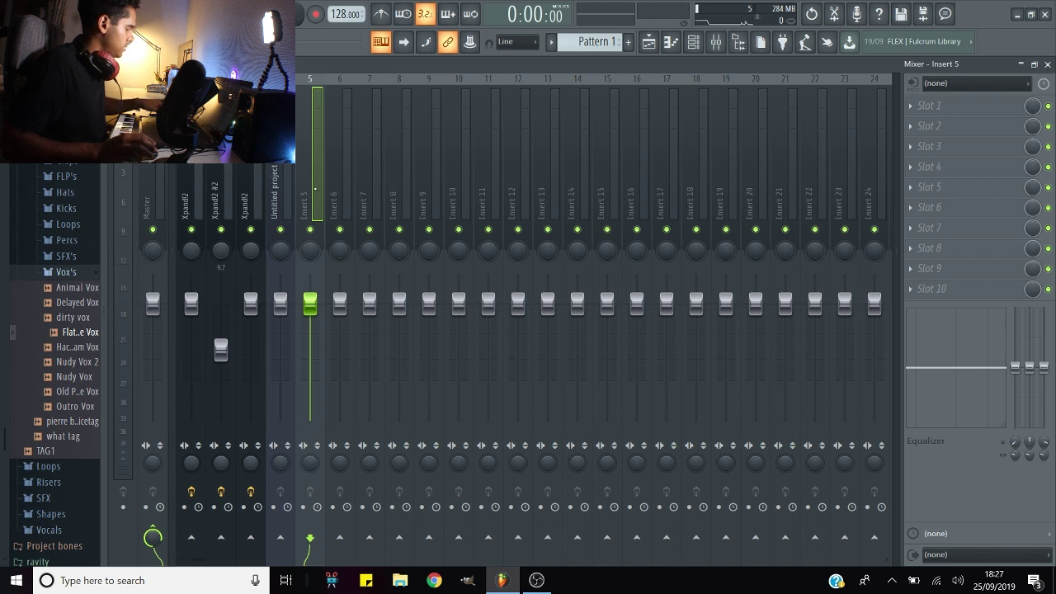
Step: Rename mixer Insert 5 to 'Melody'
{"action": "double_click", "coordinate": [310, 205]}
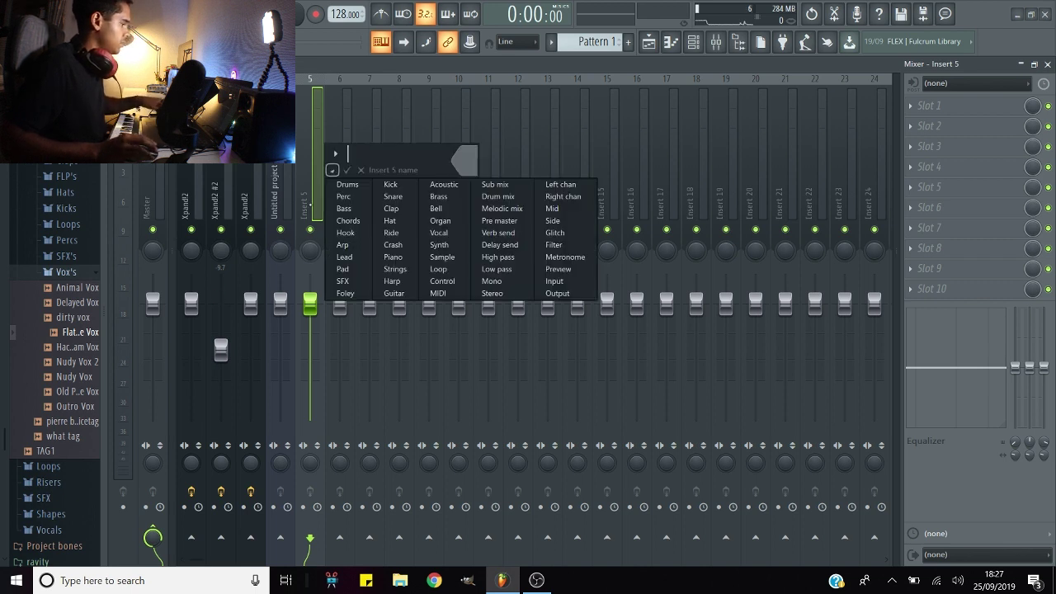
{"action": "left_click", "coordinate": [346, 154]}
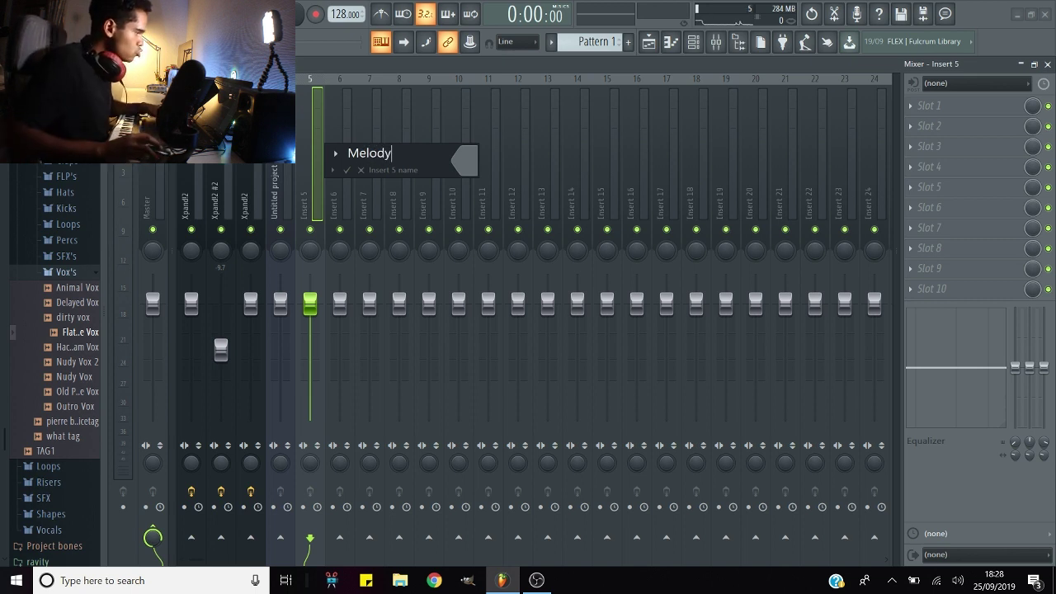
{"action": "key", "text": "Return"}
Step: Route Xpand!2, Xpand!2 #2 and the Untitled project track only into Melody
{"action": "left_click", "coordinate": [206, 202]}
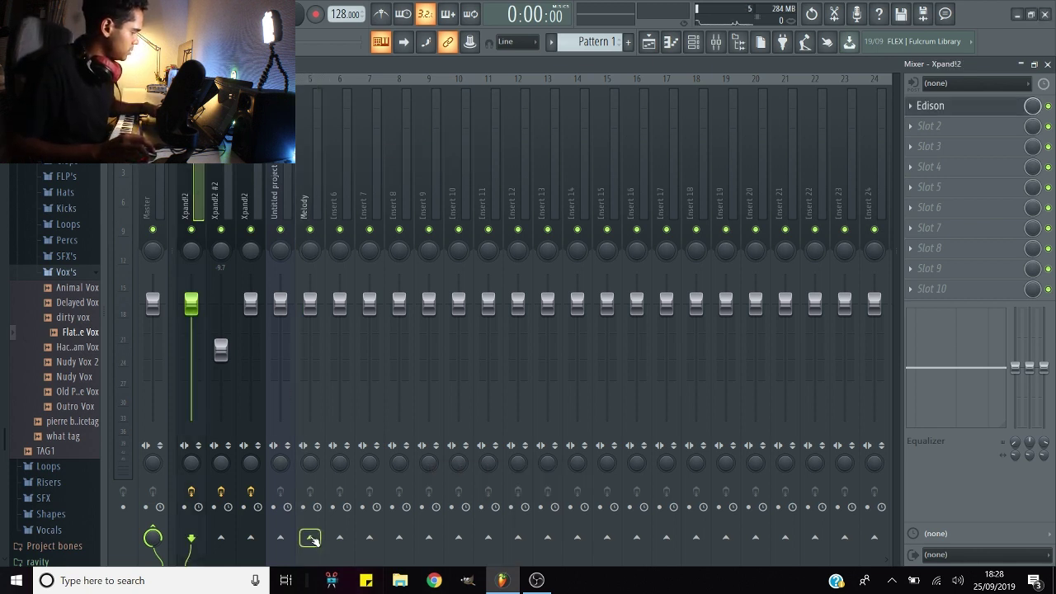
{"action": "right_click", "coordinate": [311, 539]}
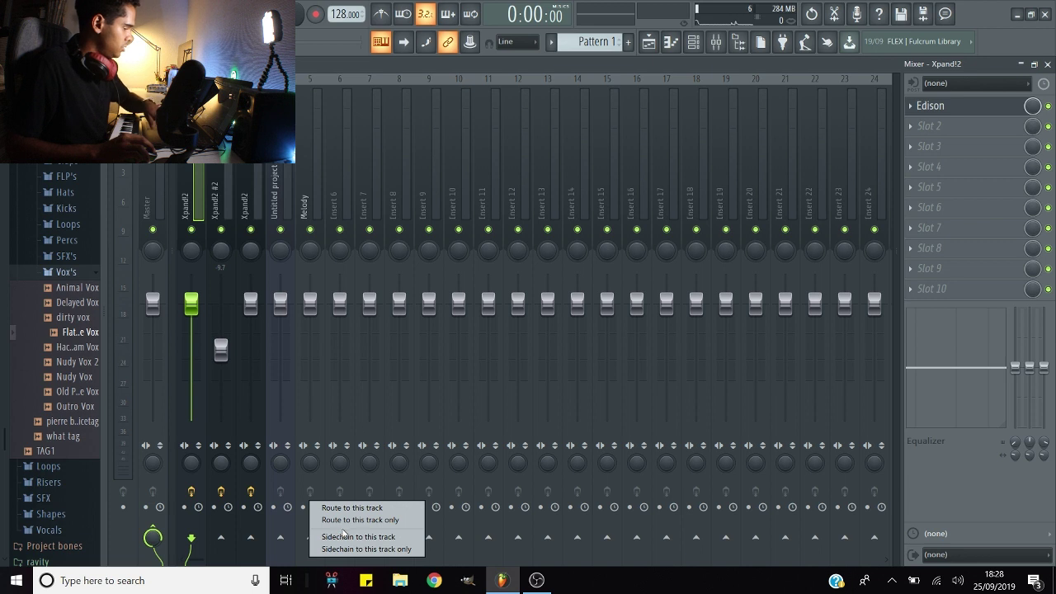
{"action": "left_click", "coordinate": [363, 522]}
{"action": "key", "text": "Right"}
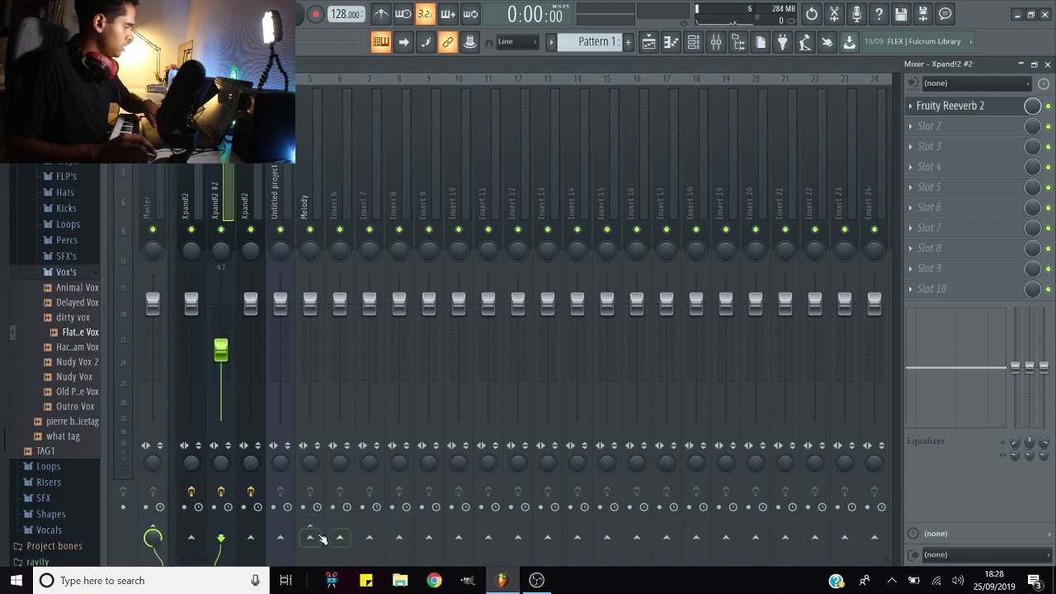
{"action": "right_click", "coordinate": [311, 538]}
{"action": "left_click", "coordinate": [245, 198]}
{"action": "right_click", "coordinate": [310, 537]}
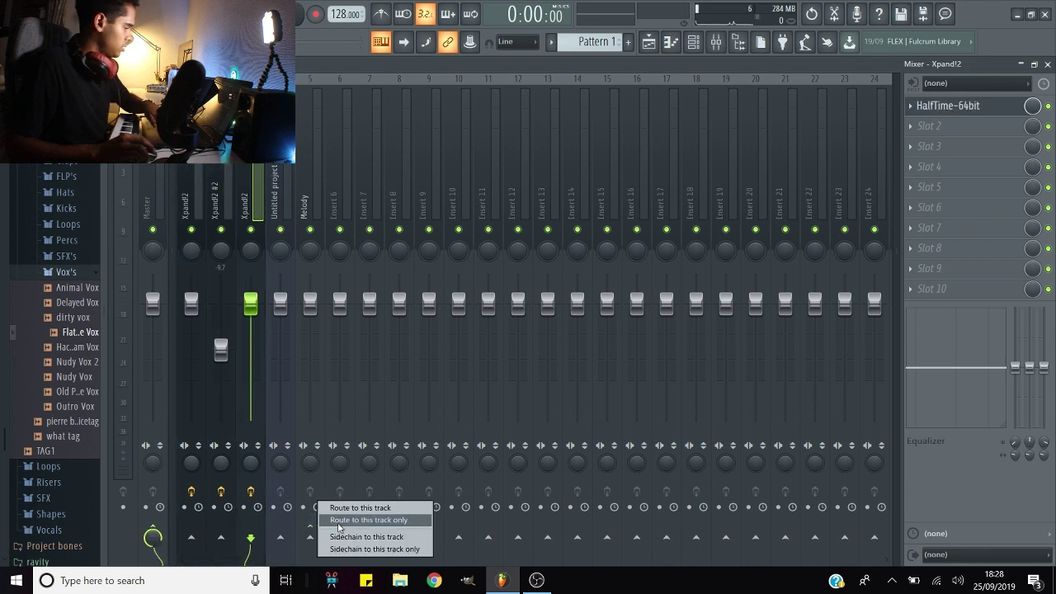
{"action": "left_click", "coordinate": [281, 528]}
{"action": "right_click", "coordinate": [306, 538]}
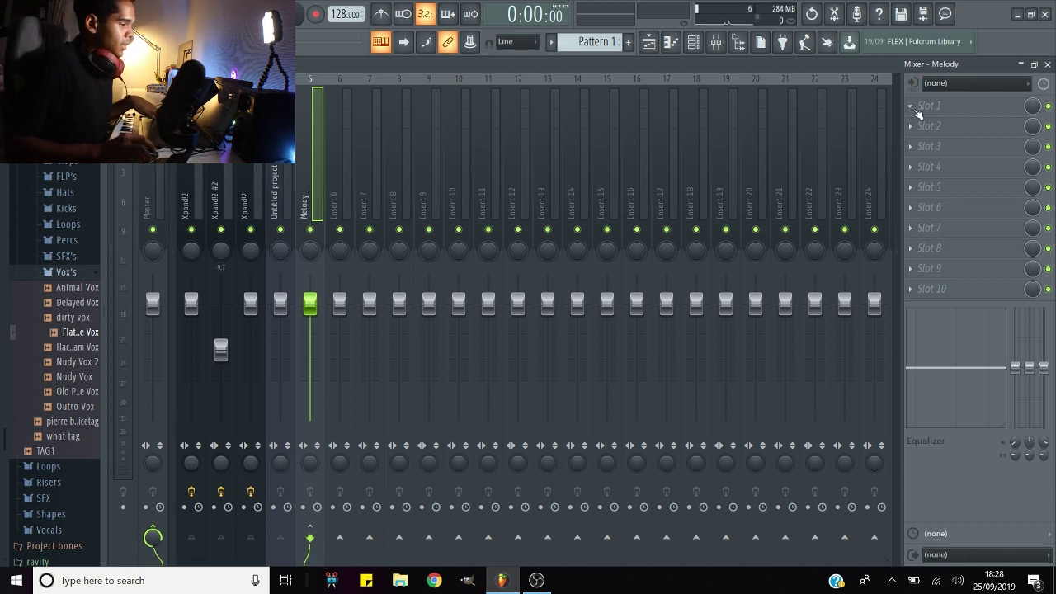
Step: Load Fruity Parametric EQ 2 into Melody's Slot 1 with the '20Hz + 18kHz cut' preset
{"action": "left_click", "coordinate": [918, 112]}
{"action": "left_click", "coordinate": [729, 515]}
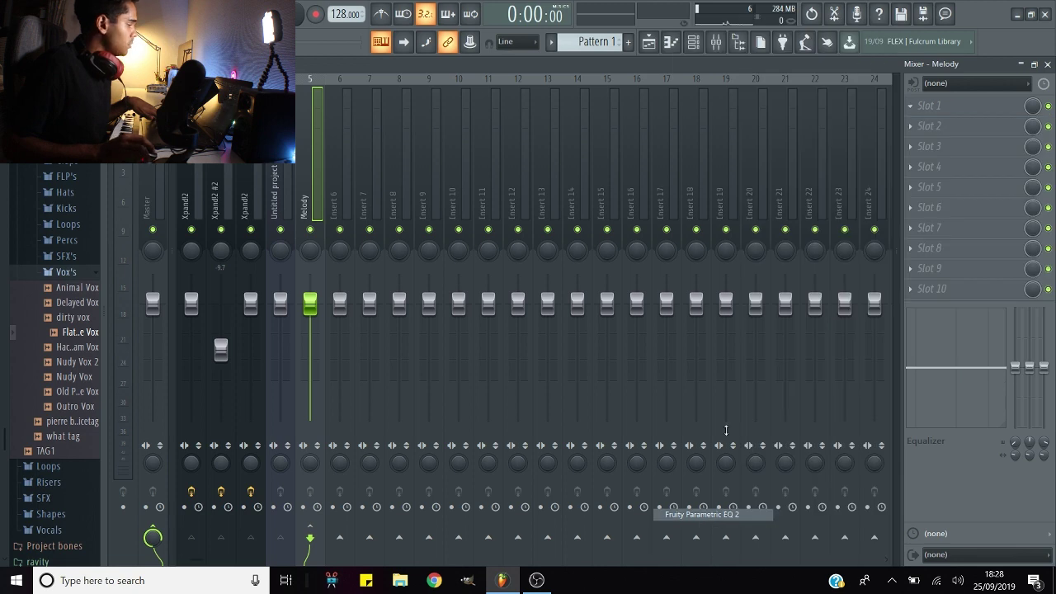
{"action": "left_click", "coordinate": [572, 186]}
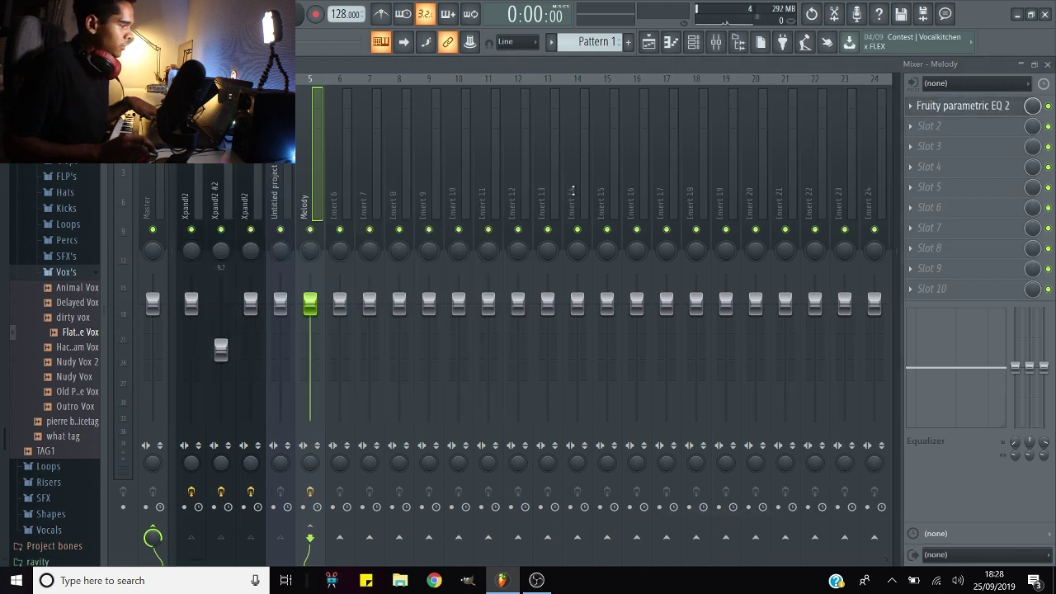
{"action": "left_click", "coordinate": [571, 186]}
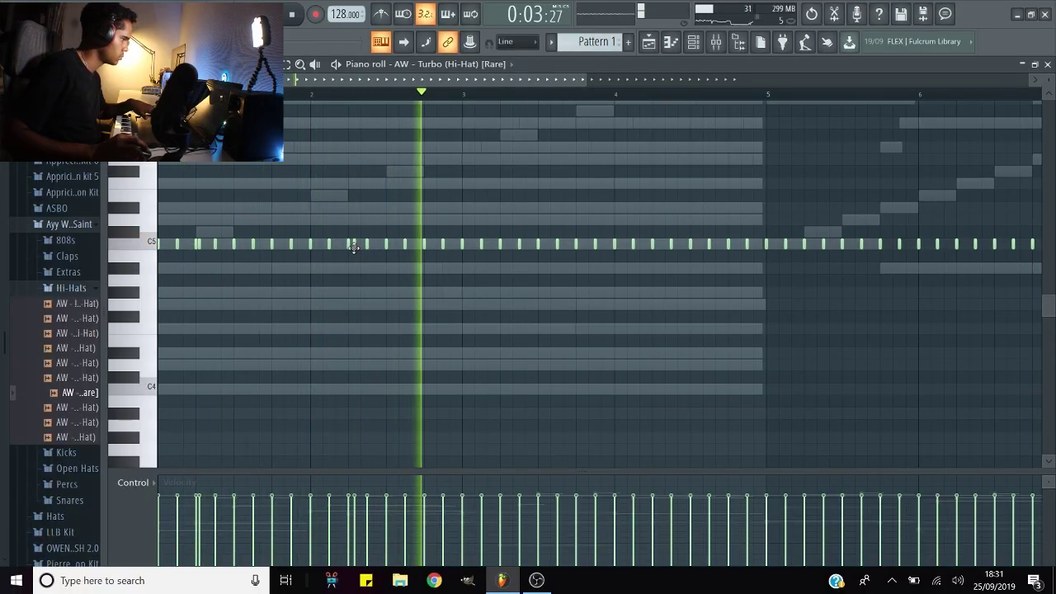
Step: Add another C5 hi-hat note, audition a different clap, and close the open hat's settings
{"action": "left_click", "coordinate": [500, 243]}
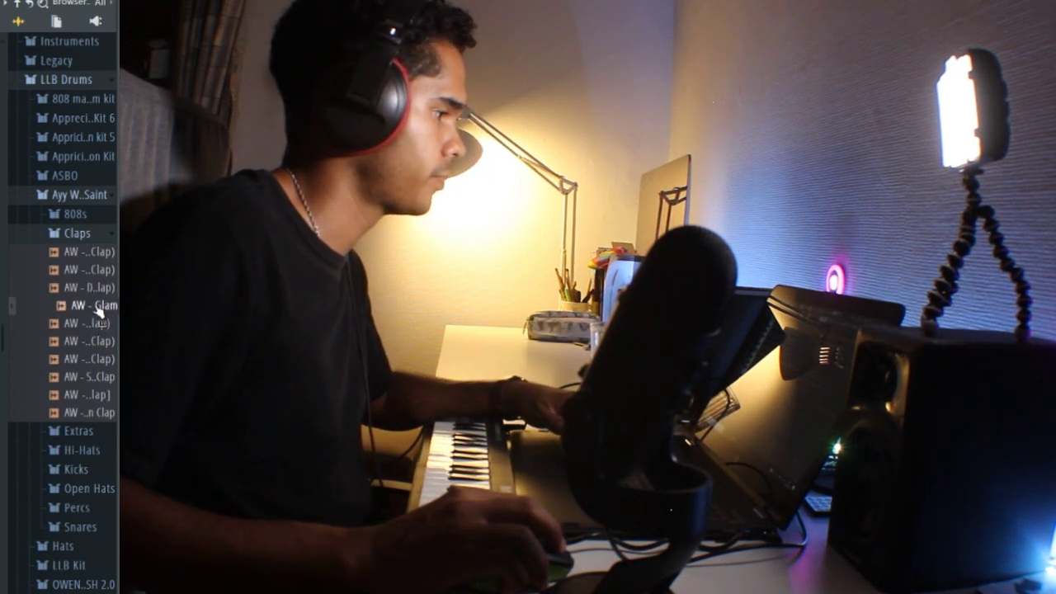
{"action": "left_click", "coordinate": [91, 323]}
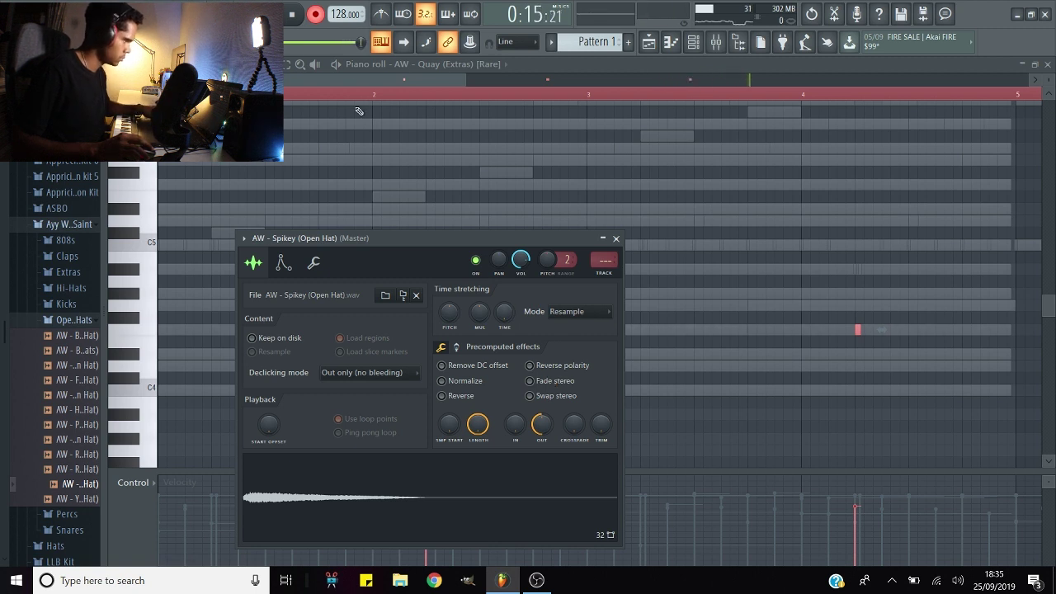
{"action": "key", "text": "Escape"}
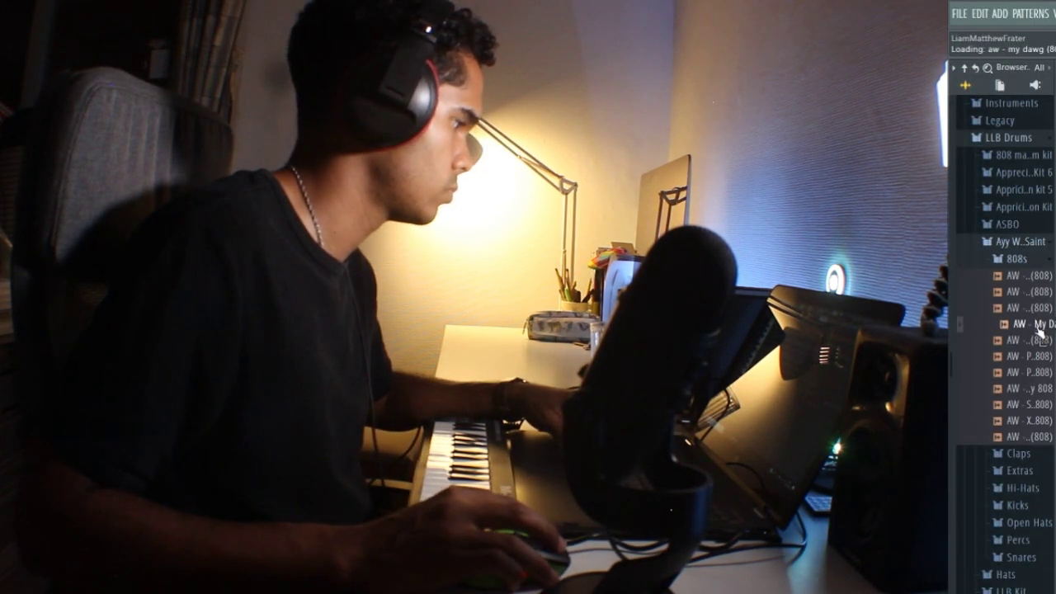
Step: Lower the second G#5 808 note to F5, then add a second F5 and two G5 notes
{"action": "left_click", "coordinate": [1041, 372]}
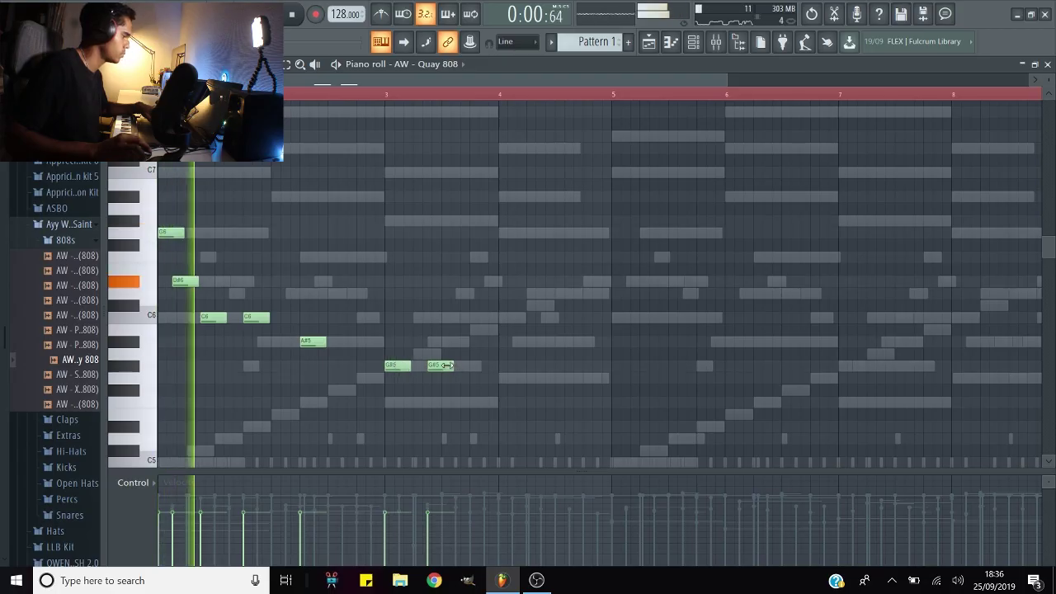
{"action": "left_click_drag", "start_coordinate": [438, 365], "coordinate": [429, 402]}
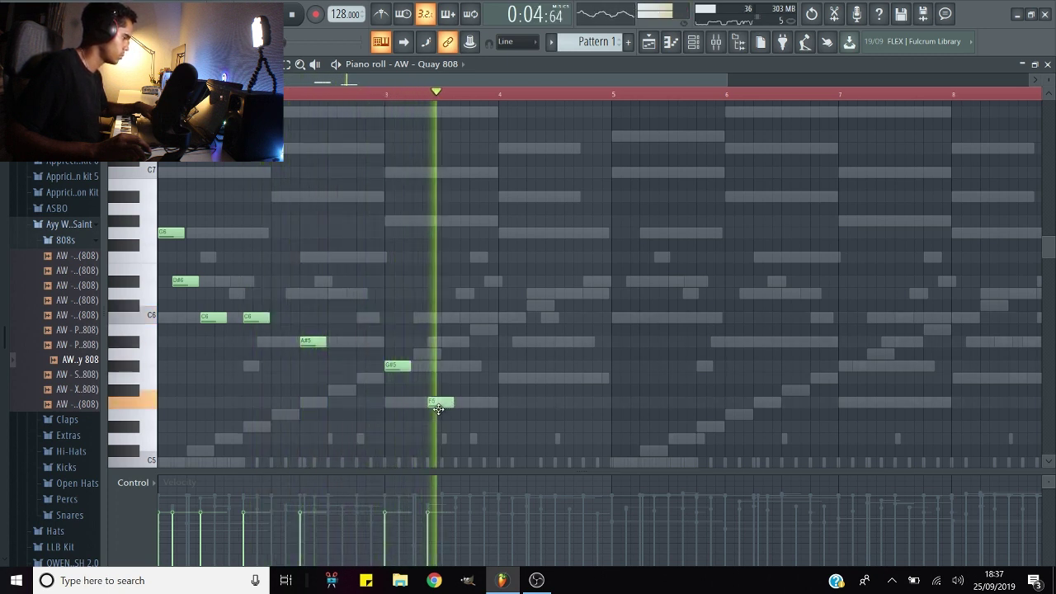
{"action": "left_click_drag", "start_coordinate": [431, 404], "coordinate": [438, 403]}
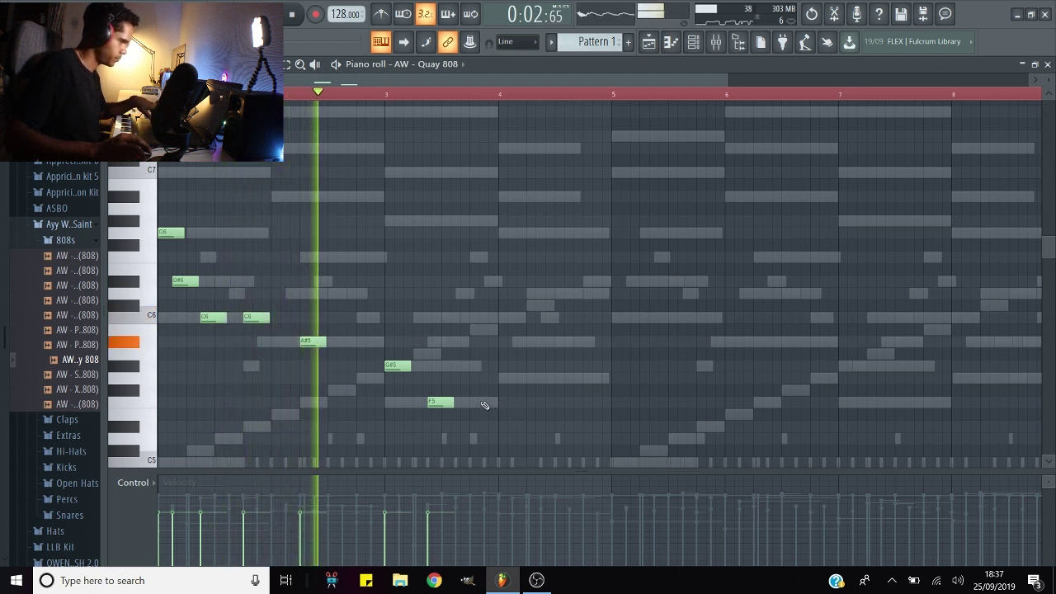
{"action": "left_click", "coordinate": [479, 403]}
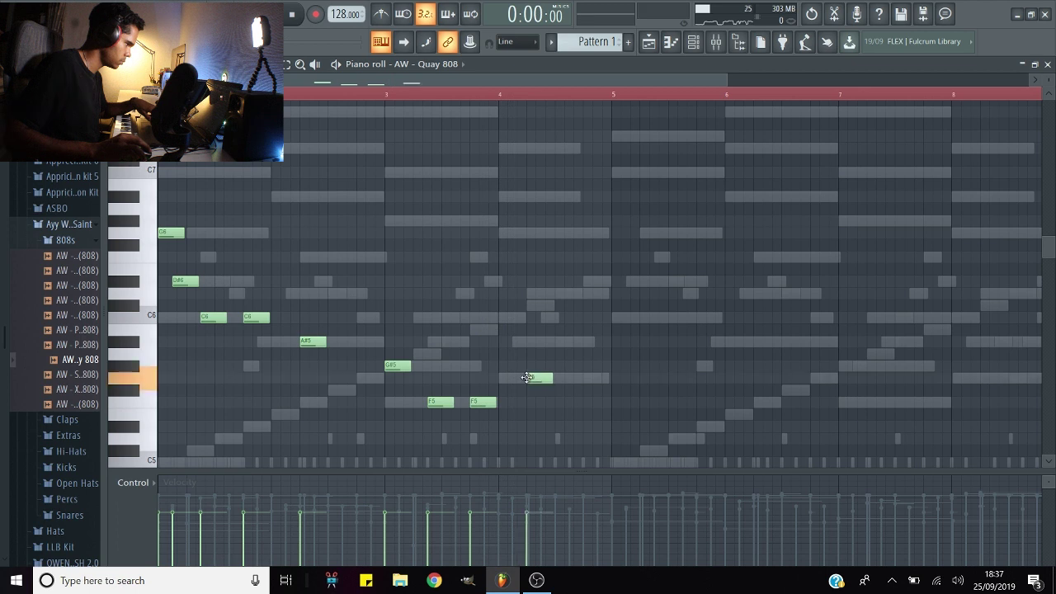
{"action": "left_click", "coordinate": [575, 378]}
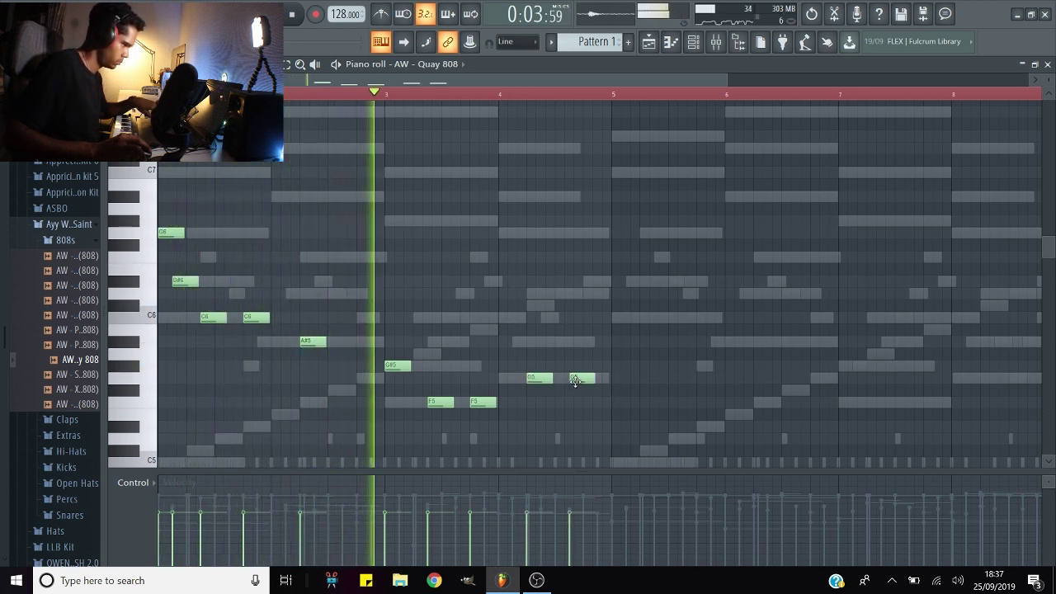
{"action": "left_click", "coordinate": [589, 378]}
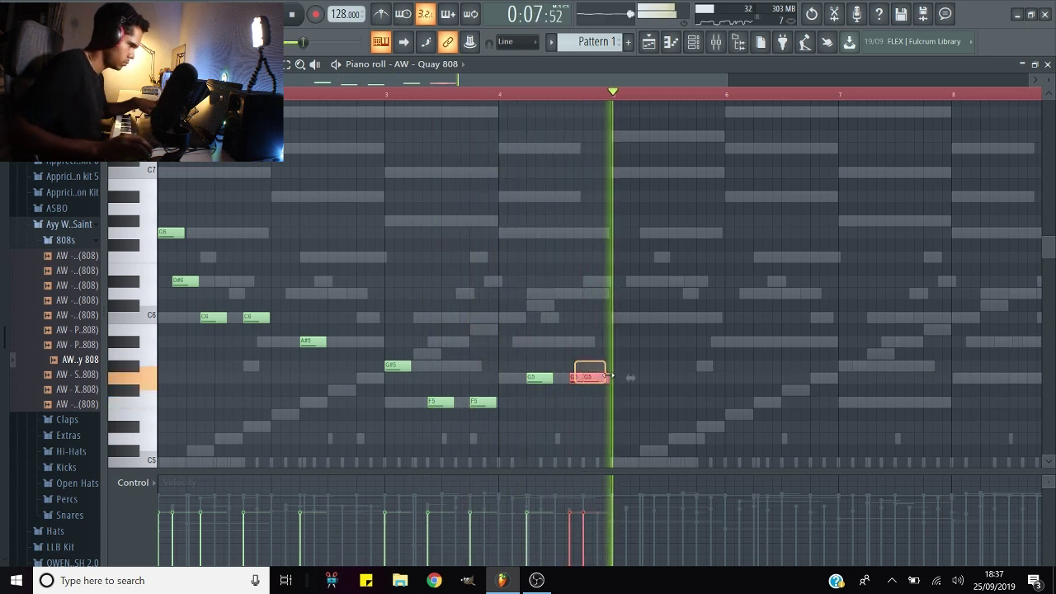
{"action": "left_click_drag", "start_coordinate": [592, 381], "coordinate": [601, 379]}
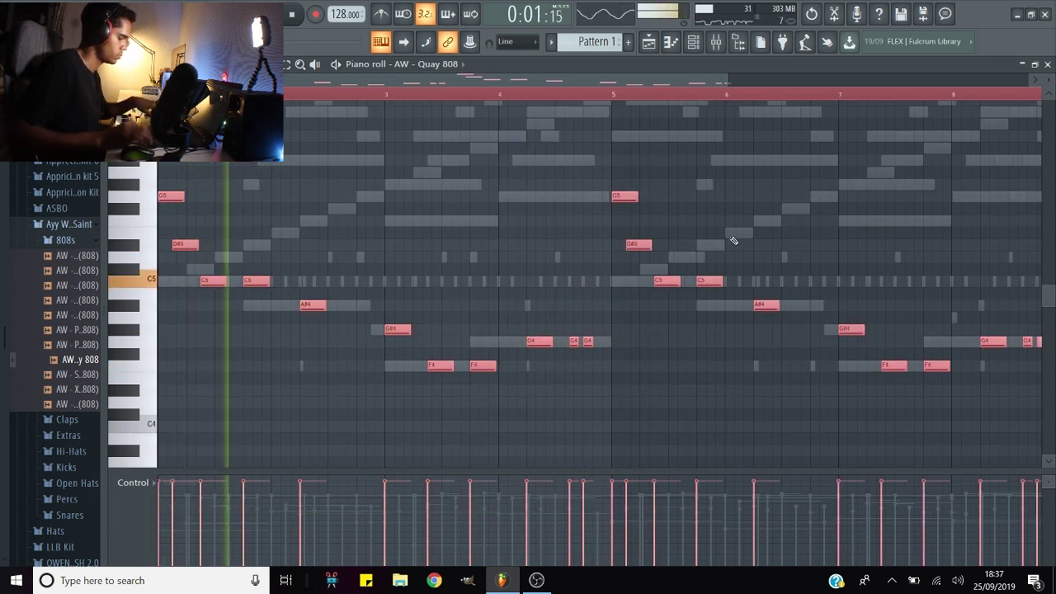
Step: Transpose the selected 808 notes up two semitones and open the channel list
{"action": "key", "text": "shift+Up"}
{"action": "key", "text": "shift+Up"}
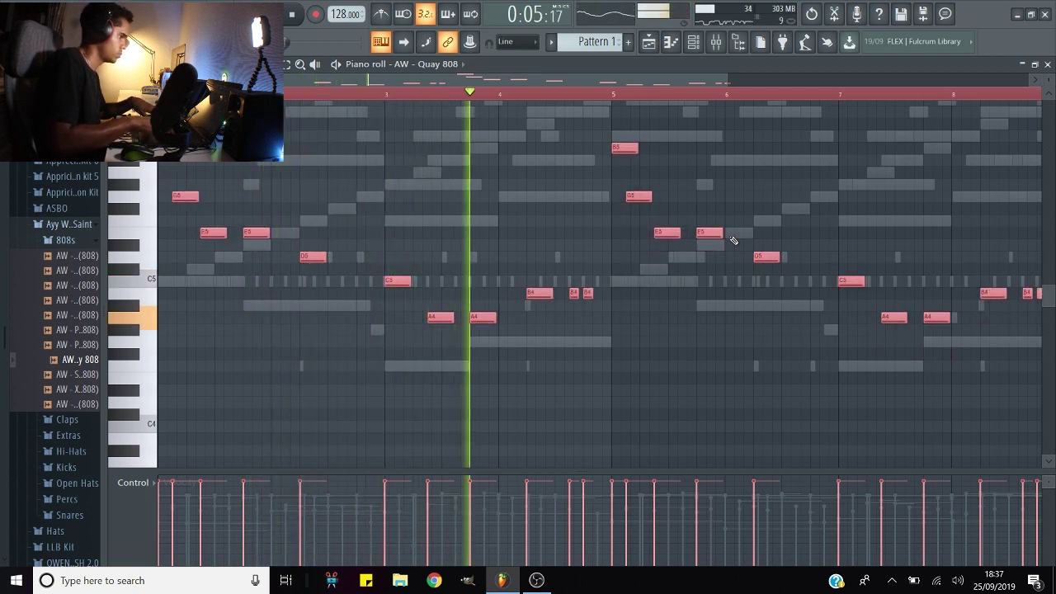
{"action": "key", "text": "shift+Down"}
{"action": "key", "text": "shift+Down"}
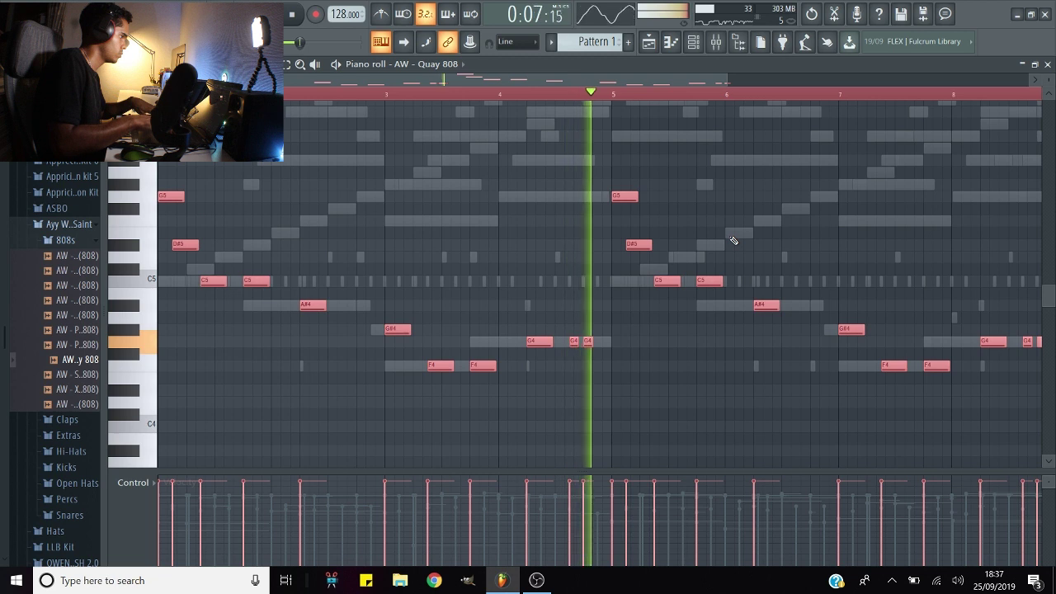
{"action": "key", "text": "shift+Up"}
{"action": "key", "text": "shift+Up"}
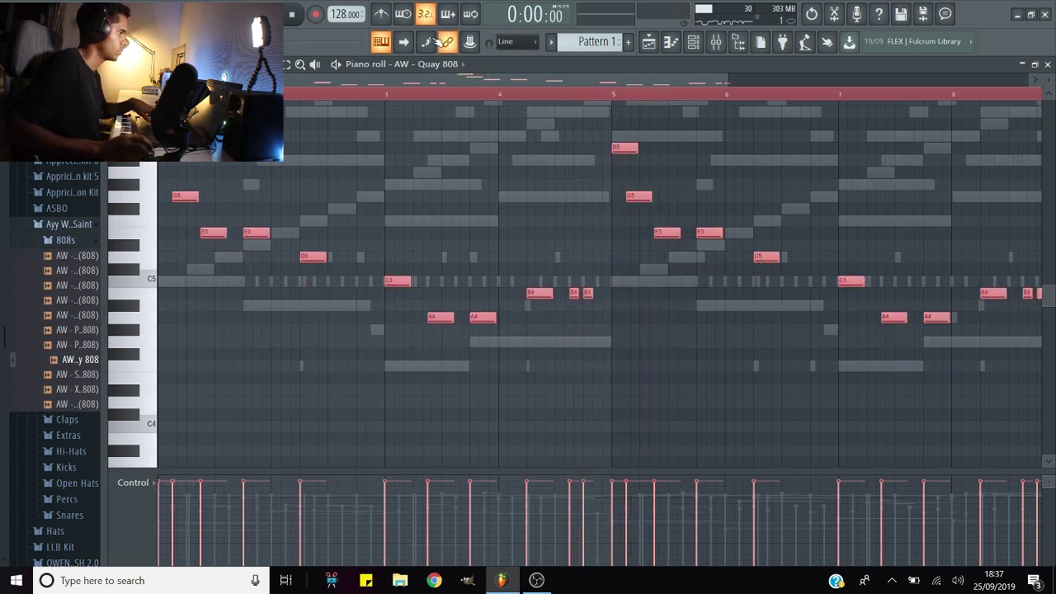
{"action": "left_click", "coordinate": [433, 64]}
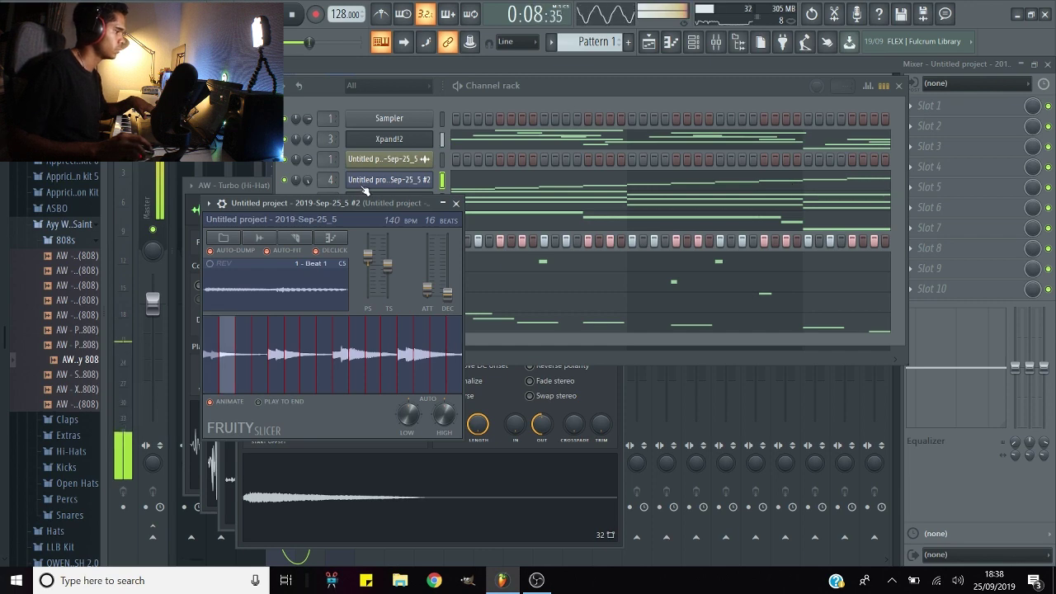
Step: Load the AW - Quay 808 sample onto the last Channel rack row
{"action": "left_click", "coordinate": [557, 85]}
{"action": "left_click", "coordinate": [390, 322]}
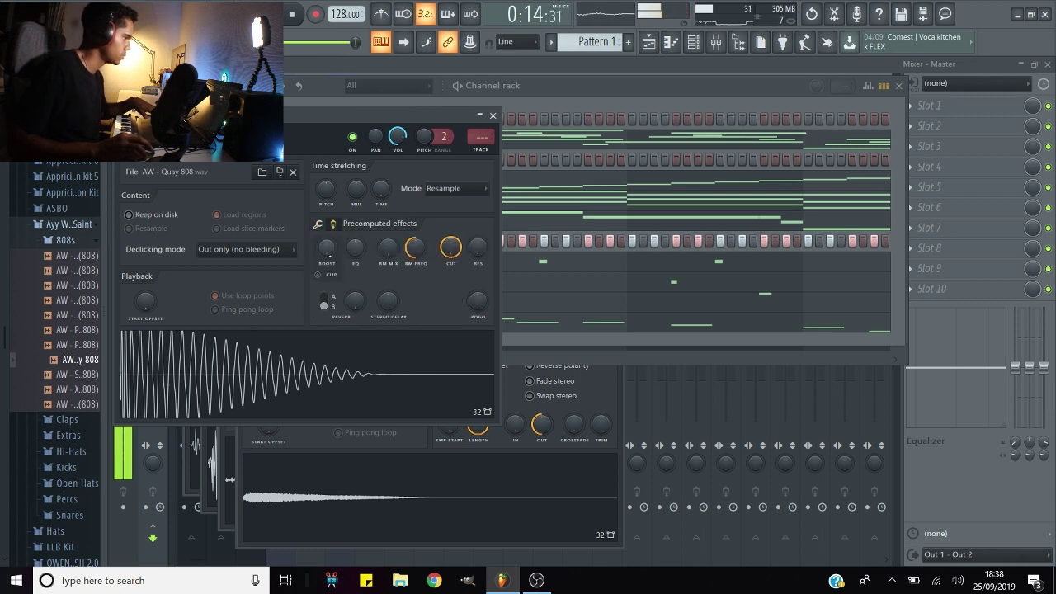
{"action": "left_click_drag", "start_coordinate": [80, 254], "coordinate": [444, 322]}
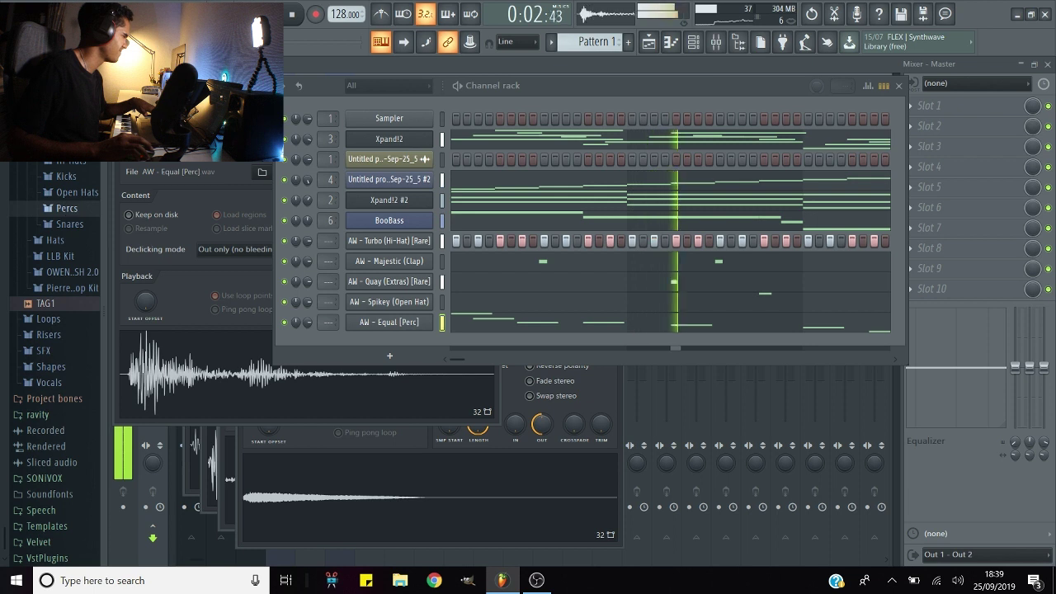
{"action": "scroll", "coordinate": [54, 248], "scroll_direction": "up", "scroll_amount": 3}
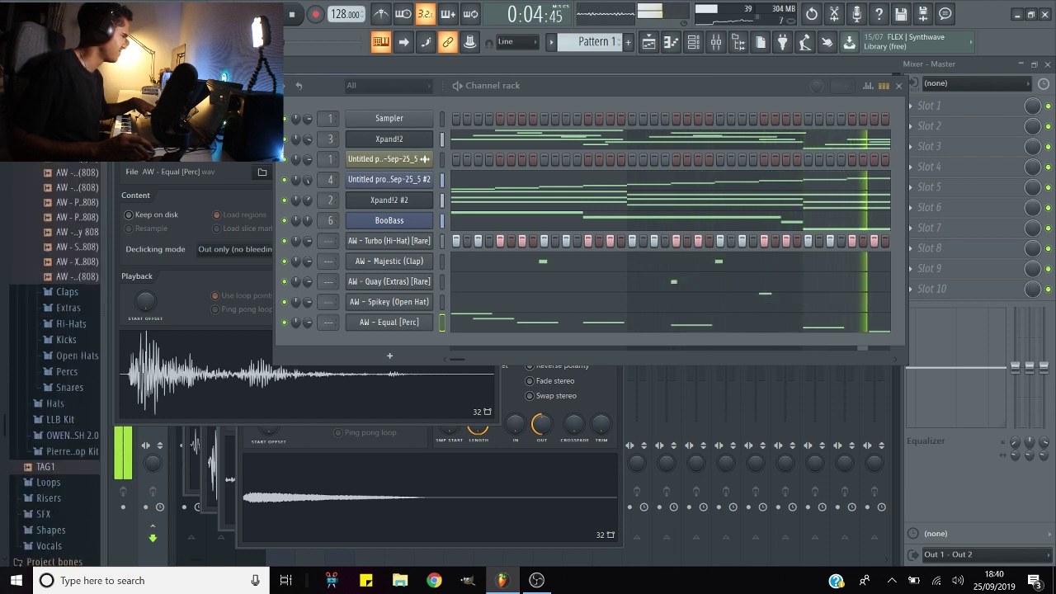
{"action": "right_click", "coordinate": [79, 237]}
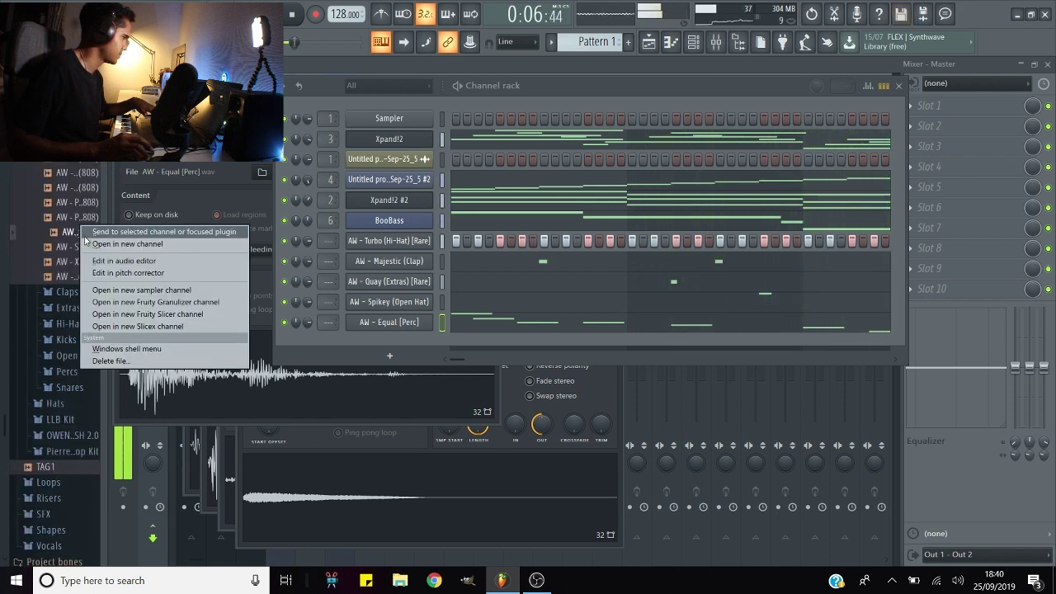
{"action": "left_click_drag", "start_coordinate": [78, 234], "coordinate": [446, 321]}
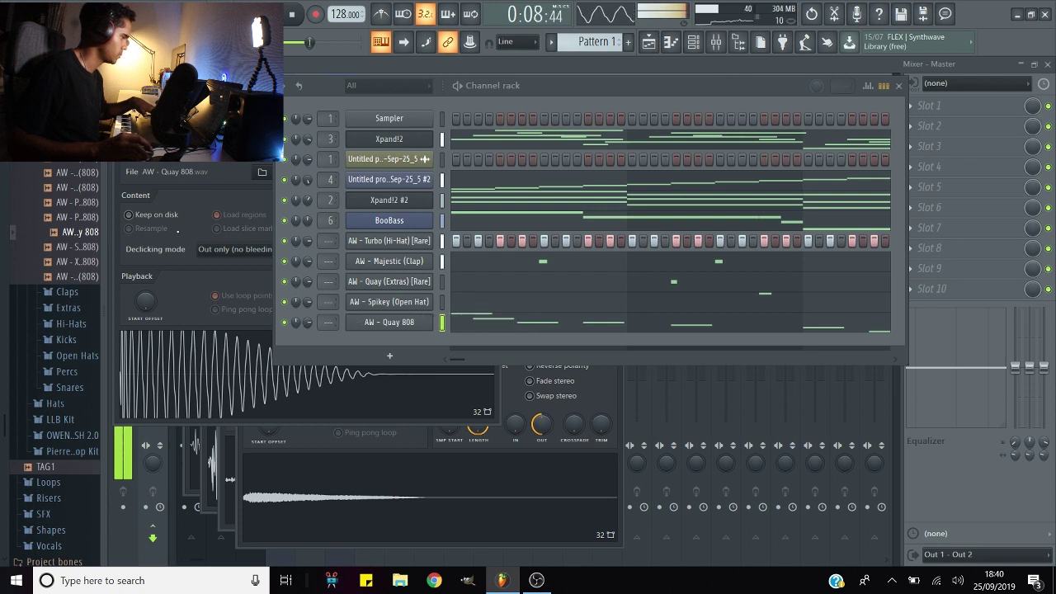
Step: Open AW - Equal [Perc] from the Percs folder in a new channel
{"action": "left_click", "coordinate": [64, 371]}
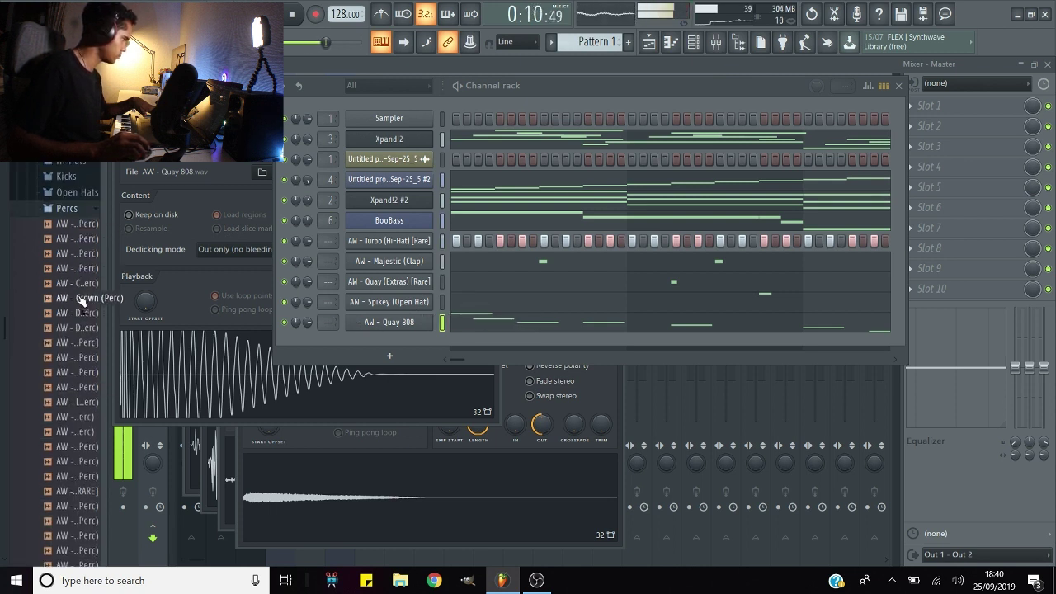
{"action": "right_click", "coordinate": [82, 356]}
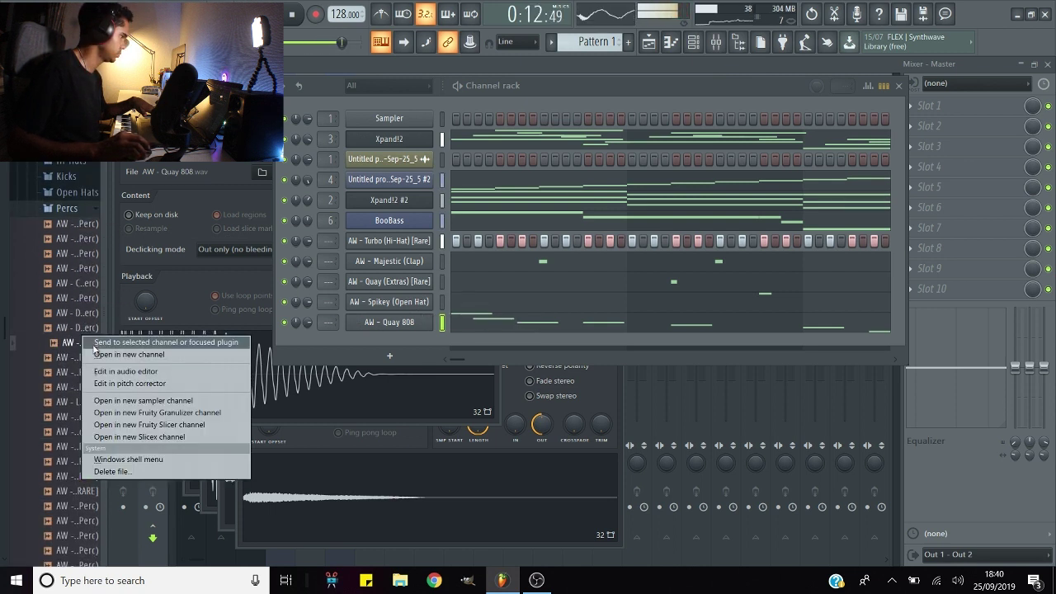
{"action": "left_click", "coordinate": [123, 357]}
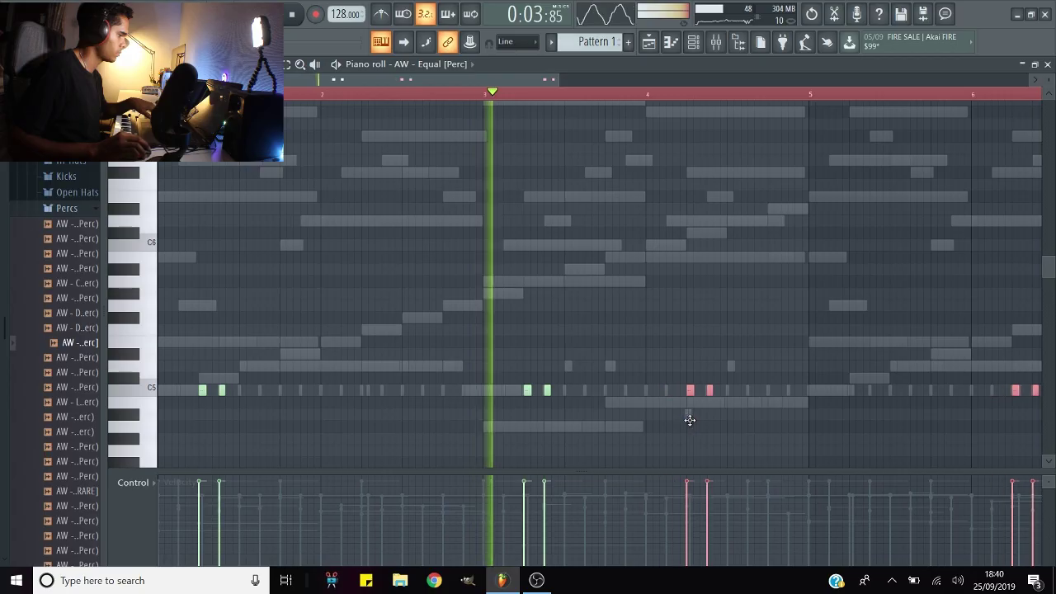
Step: Snap the selected AW - Equal [Perc] notes onto the grid
{"action": "key", "text": "ctrl+z"}
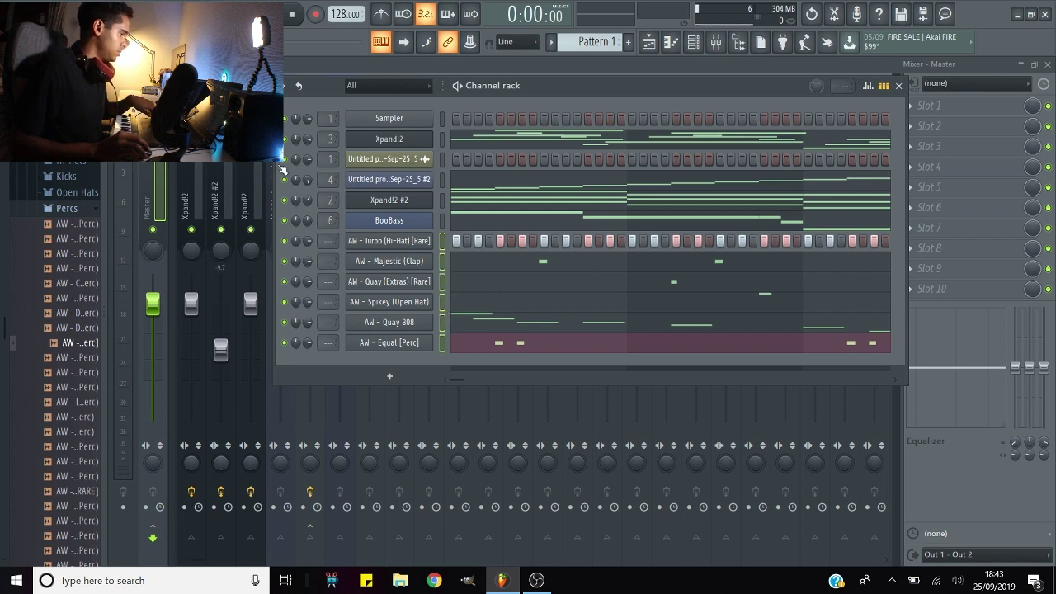
Step: Route the six selected sample channels to their own mixer inserts, starting at Insert 8
{"action": "key", "text": "F6"}
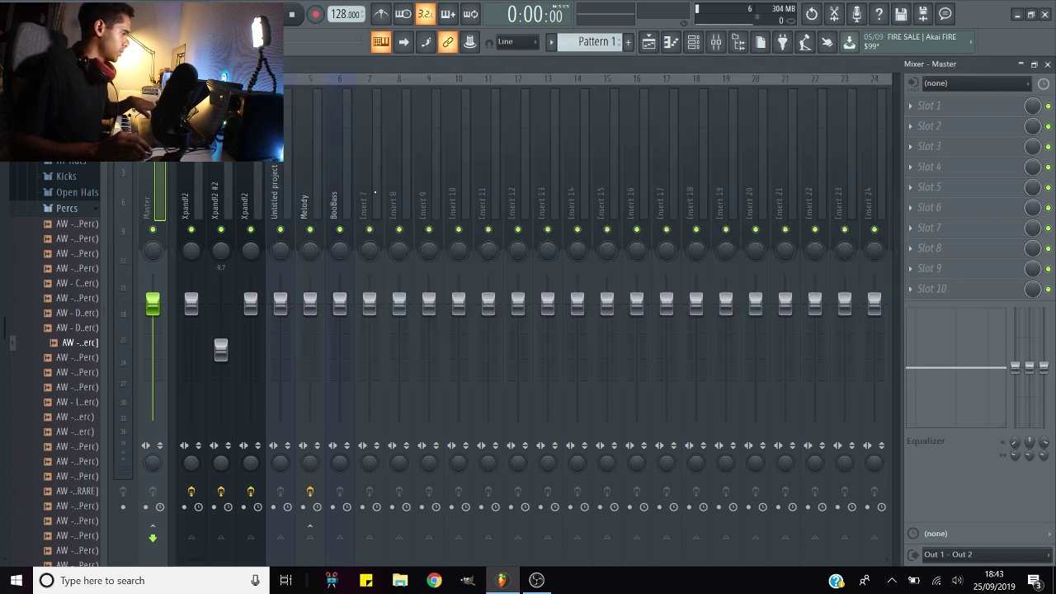
{"action": "right_click", "coordinate": [402, 192]}
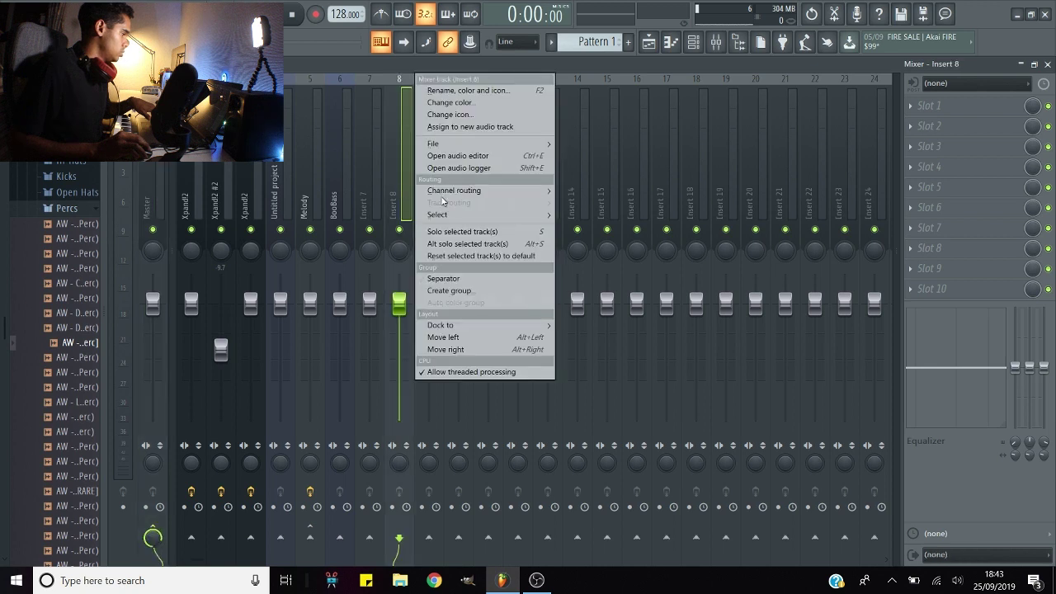
{"action": "mouse_move", "coordinate": [528, 190]}
{"action": "left_click", "coordinate": [582, 203]}
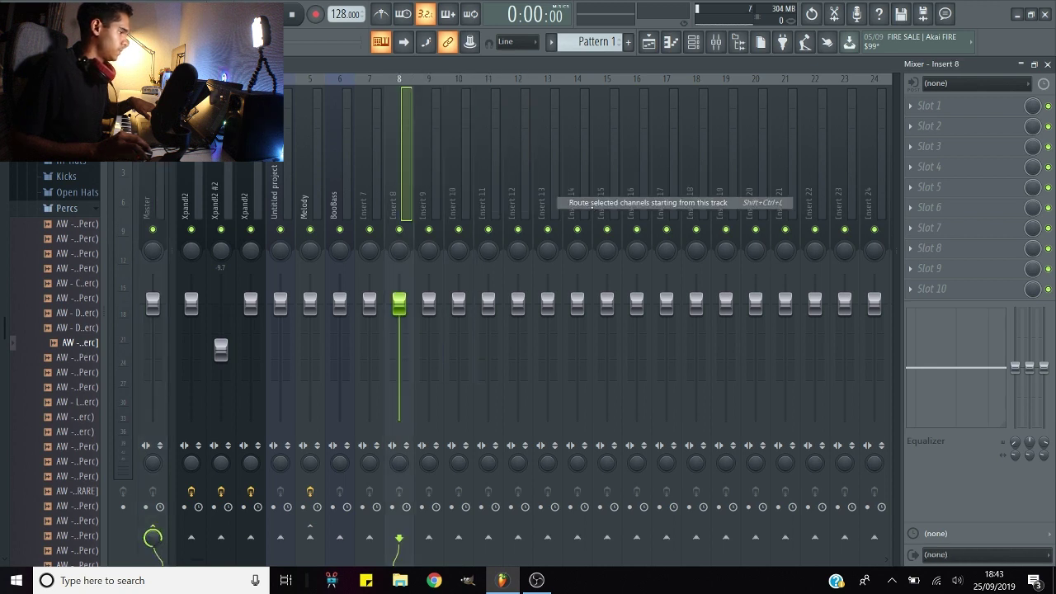
{"action": "left_click", "coordinate": [570, 192]}
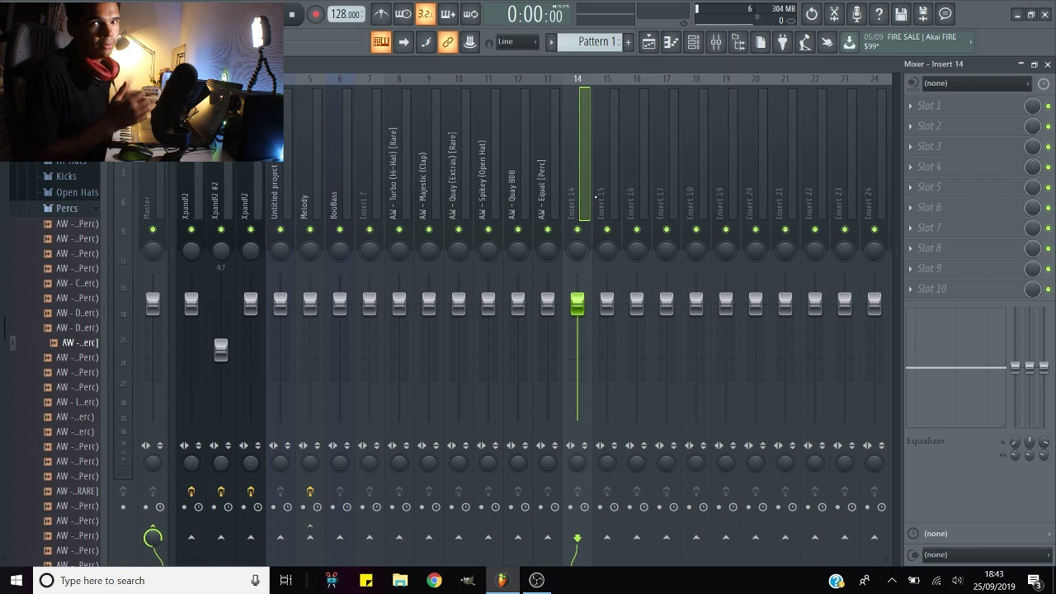
Step: Name Insert 14 'drums' and send the AW - Turbo (Hi-Hat) track only to it
{"action": "key", "text": "F2"}
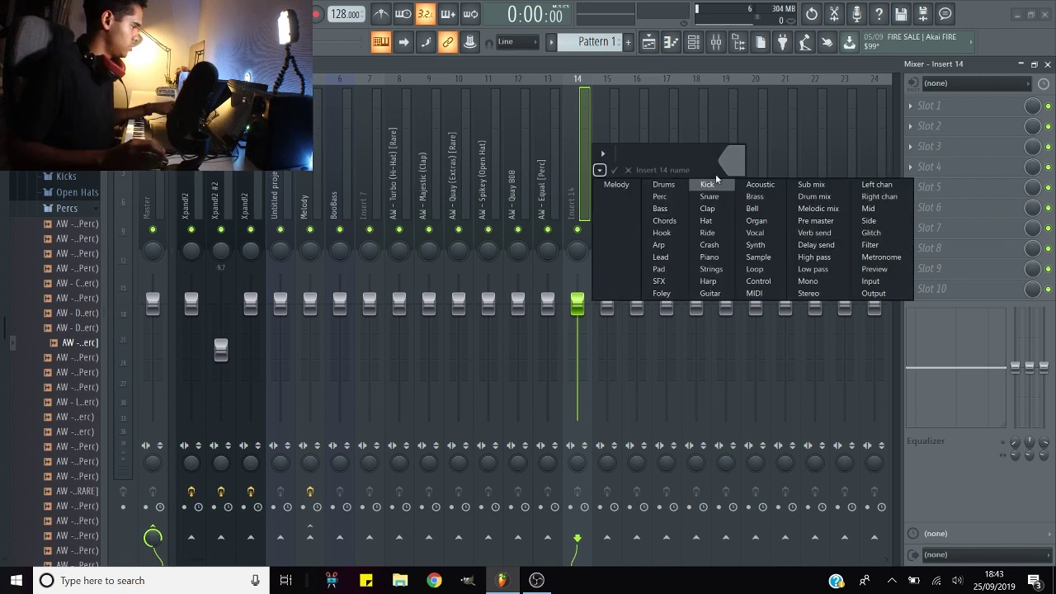
{"action": "key", "text": "Escape"}
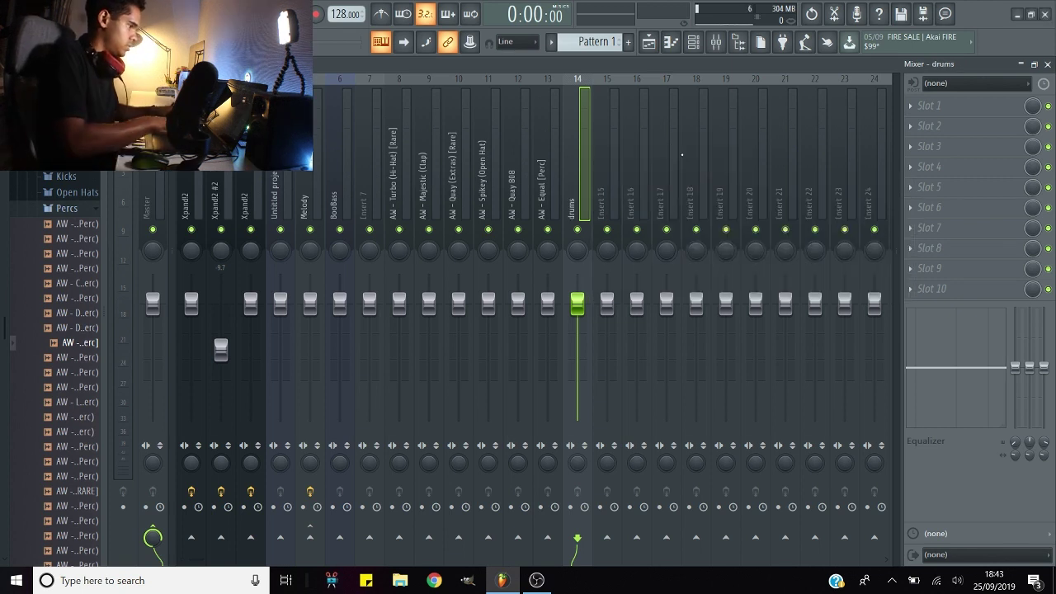
{"action": "left_click", "coordinate": [400, 165]}
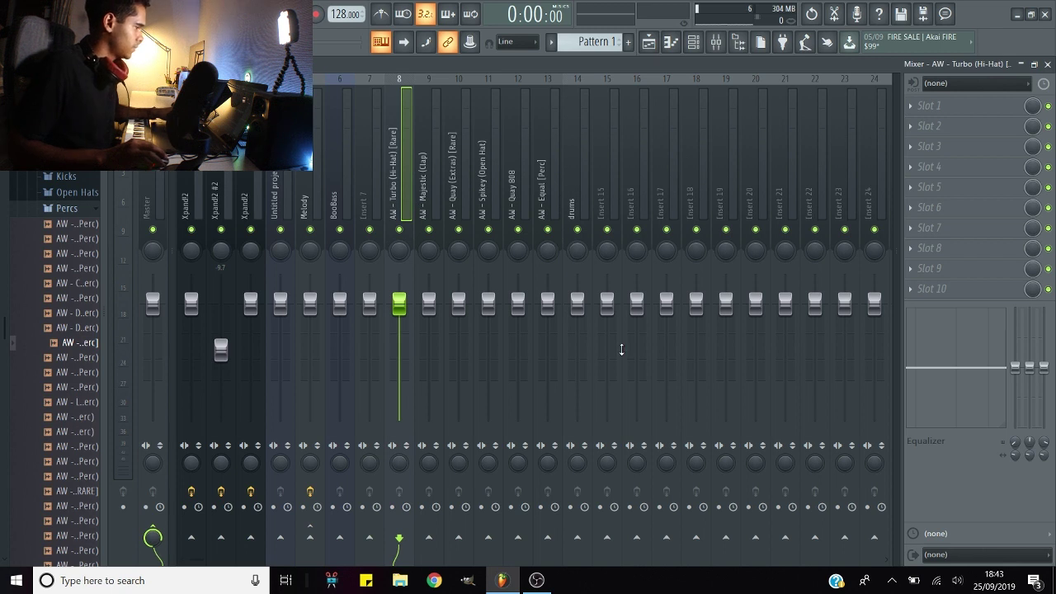
{"action": "right_click", "coordinate": [578, 541]}
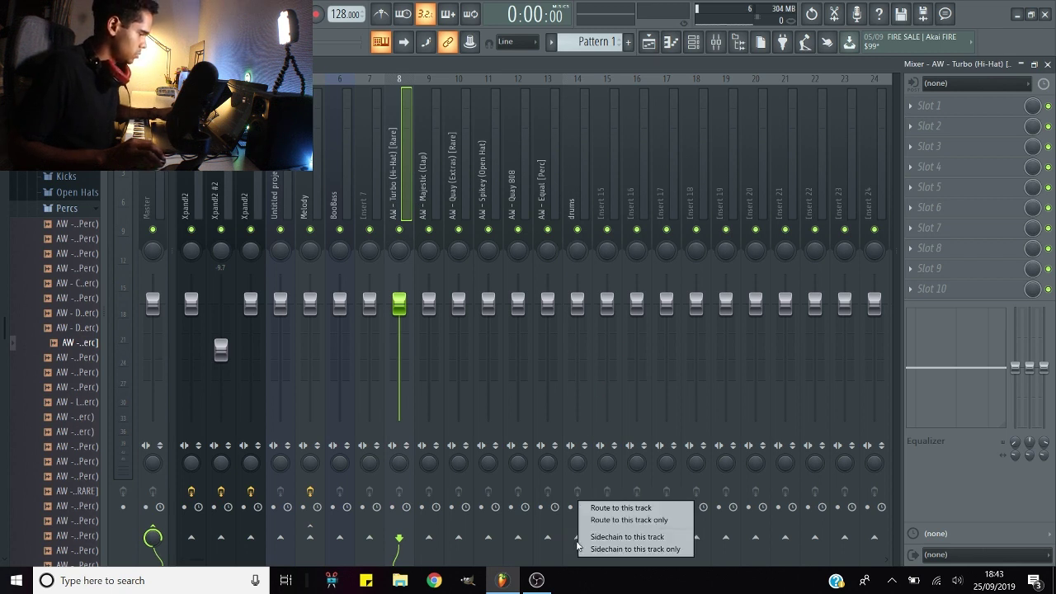
{"action": "left_click", "coordinate": [615, 514]}
{"action": "key", "text": "Right"}
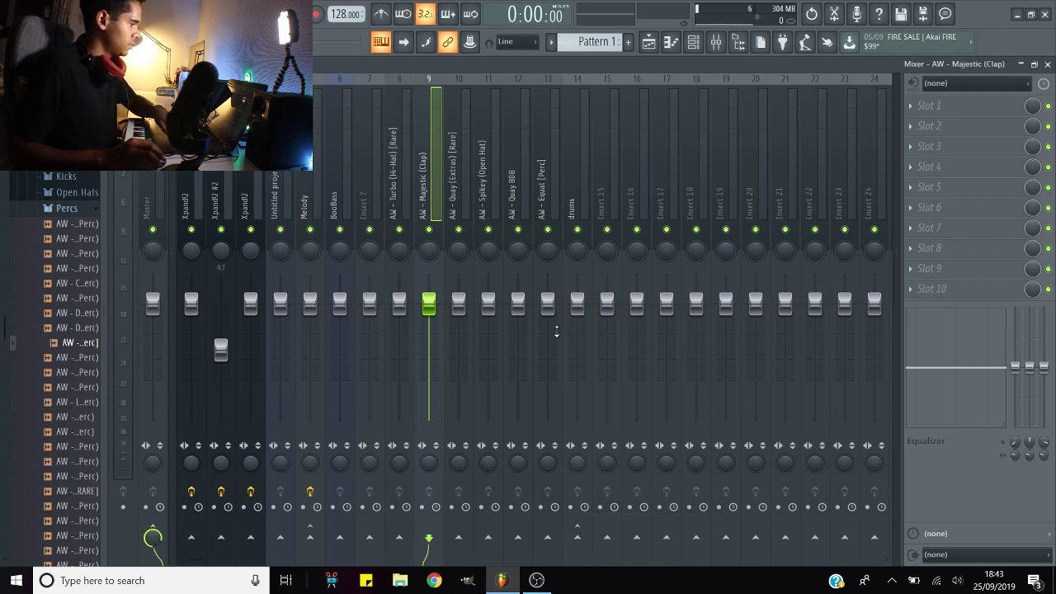
Step: Colour the drums track magenta
{"action": "double_click", "coordinate": [581, 220]}
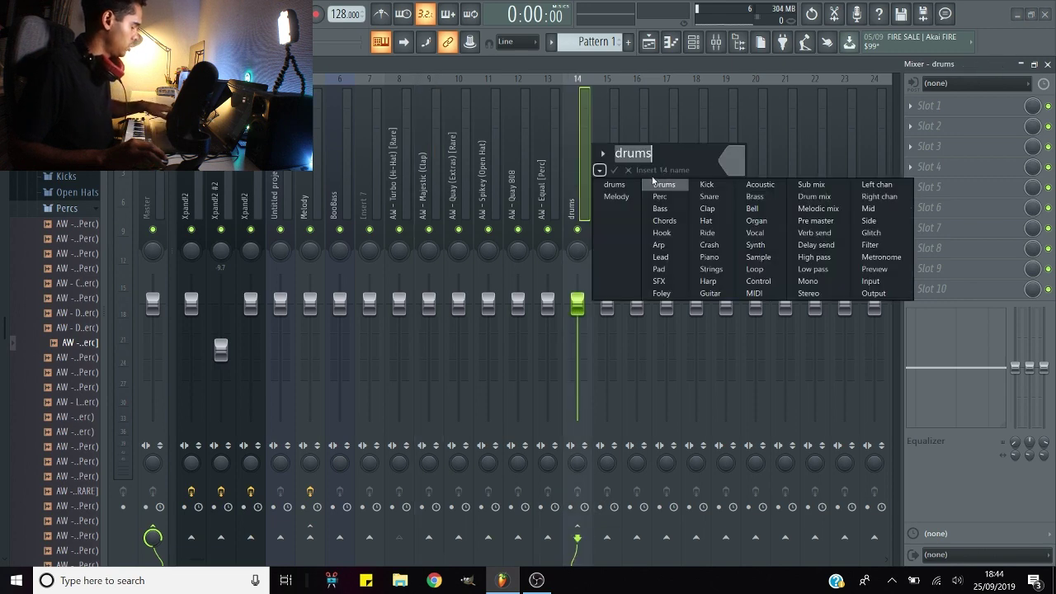
{"action": "left_click", "coordinate": [726, 163]}
{"action": "left_click", "coordinate": [854, 163]}
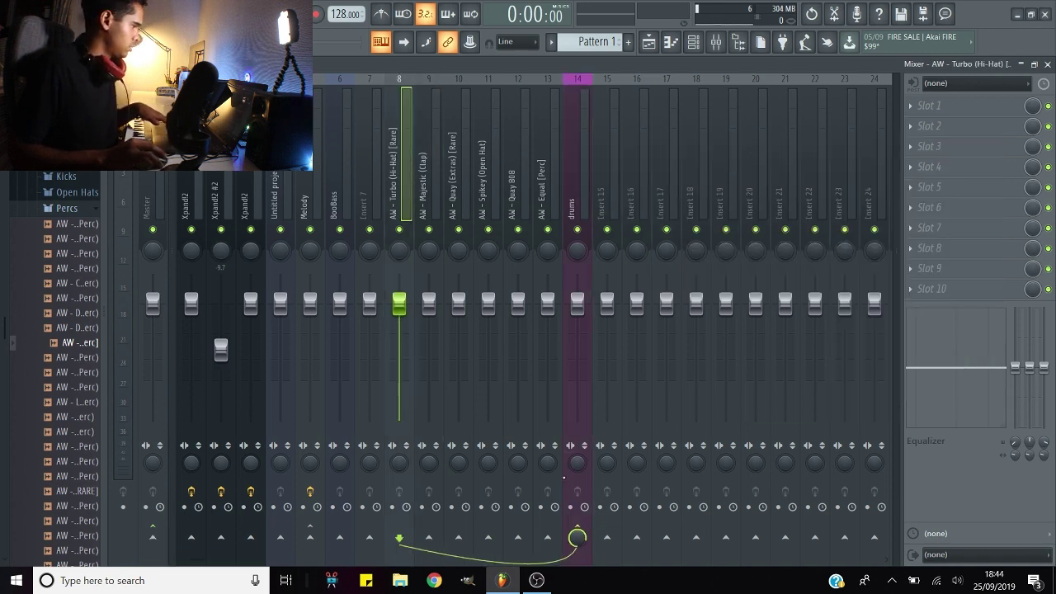
Step: Route AW - Majestic (Clap) and the other selected drum tracks only to the drums bus
{"action": "left_click", "coordinate": [429, 165]}
{"action": "right_click", "coordinate": [578, 538]}
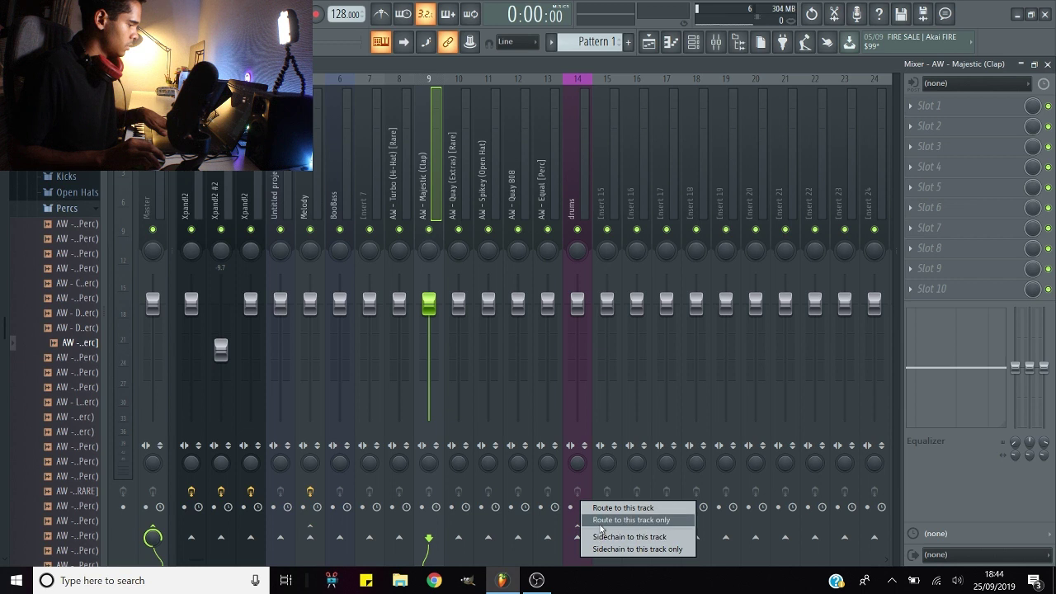
{"action": "left_click", "coordinate": [610, 507]}
{"action": "left_click", "coordinate": [555, 165]}
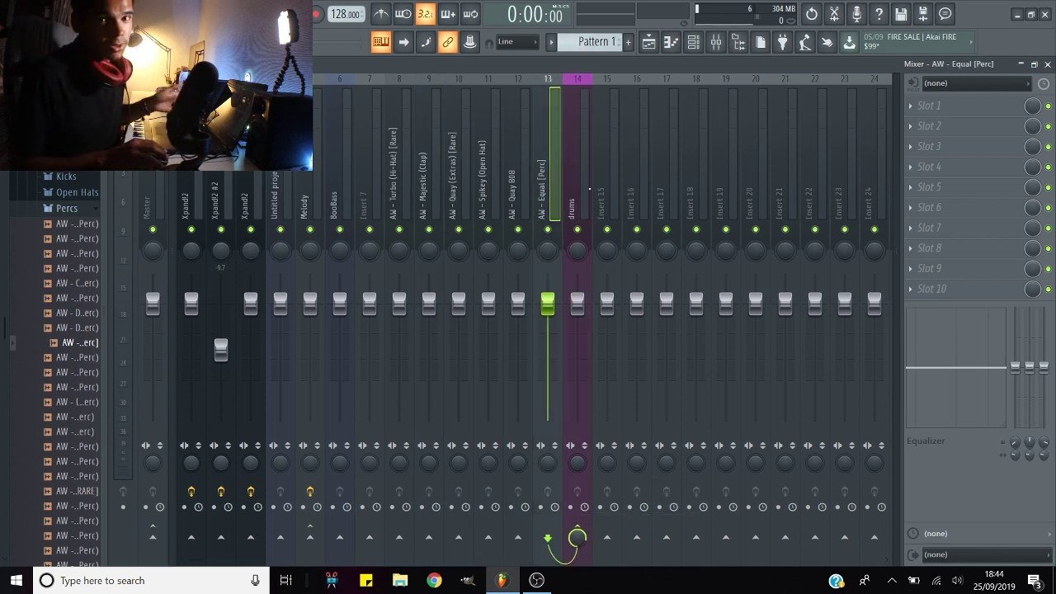
{"action": "left_click", "coordinate": [573, 198]}
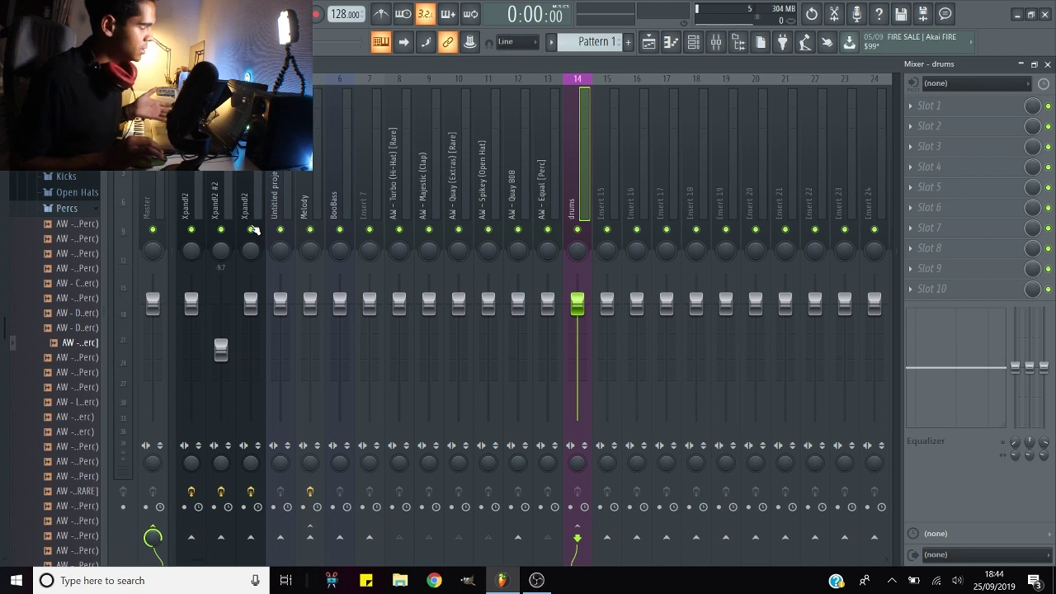
{"action": "right_click", "coordinate": [251, 230]}
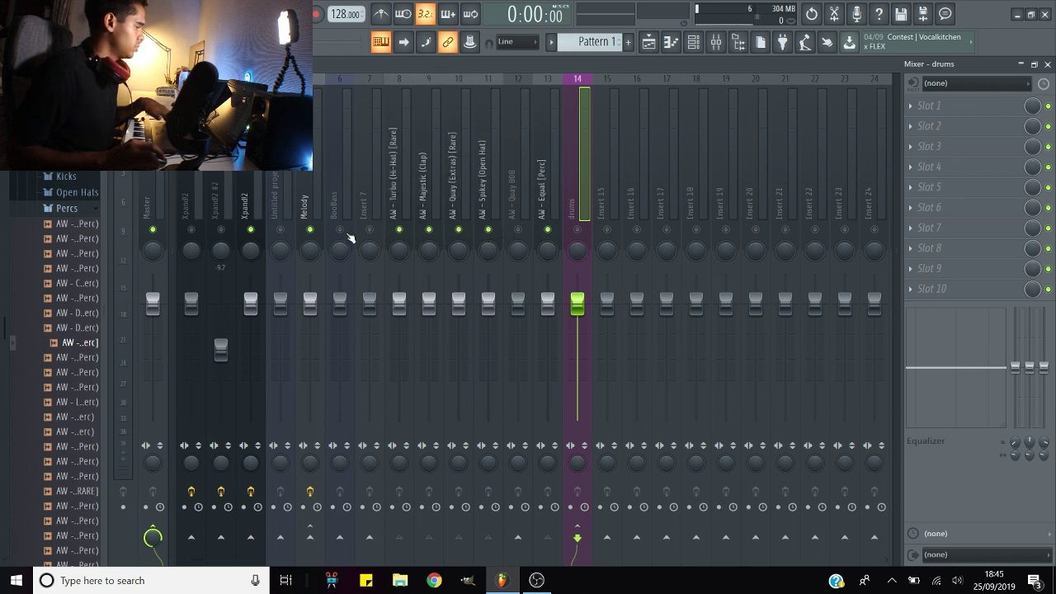
Step: With the song playing, raise the drums bus EQ high band at 8.0k to 2.7
{"action": "key", "text": "space"}
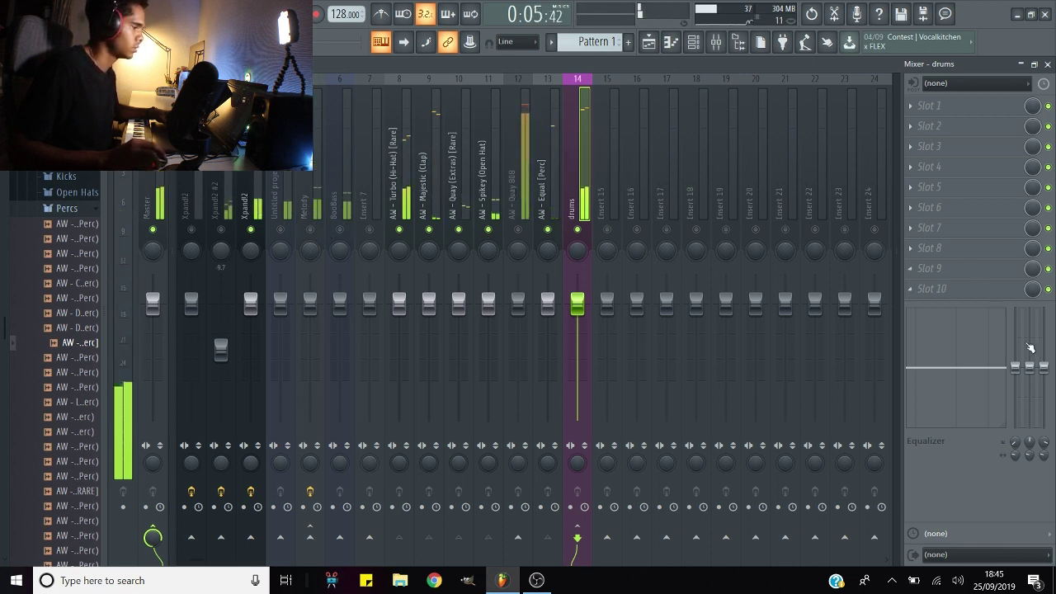
{"action": "left_click_drag", "start_coordinate": [1043, 366], "coordinate": [1044, 361]}
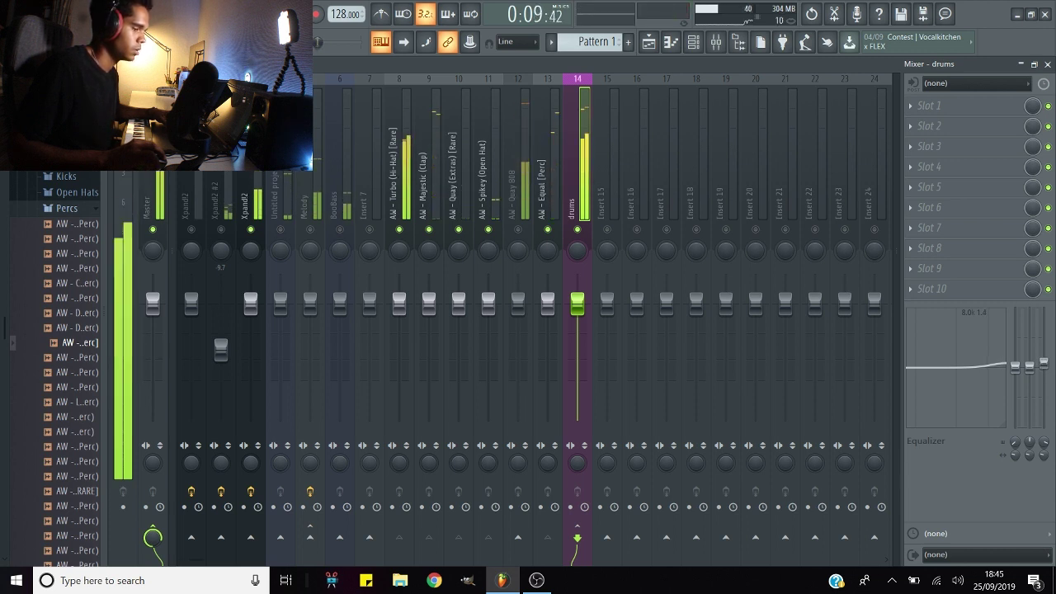
{"action": "left_click_drag", "start_coordinate": [1044, 361], "coordinate": [1044, 357]}
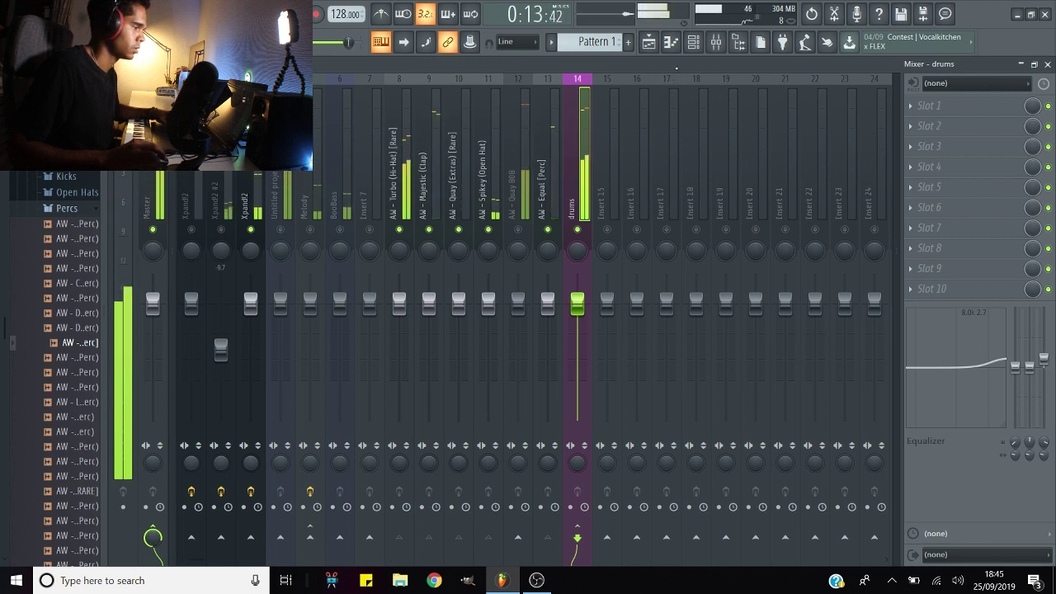
{"action": "key", "text": "space"}
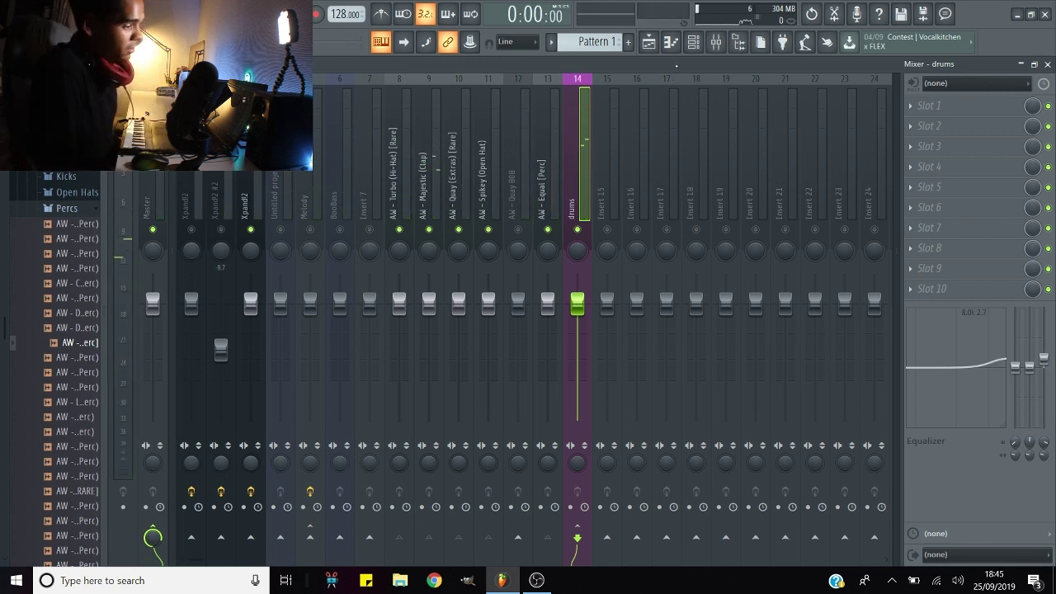